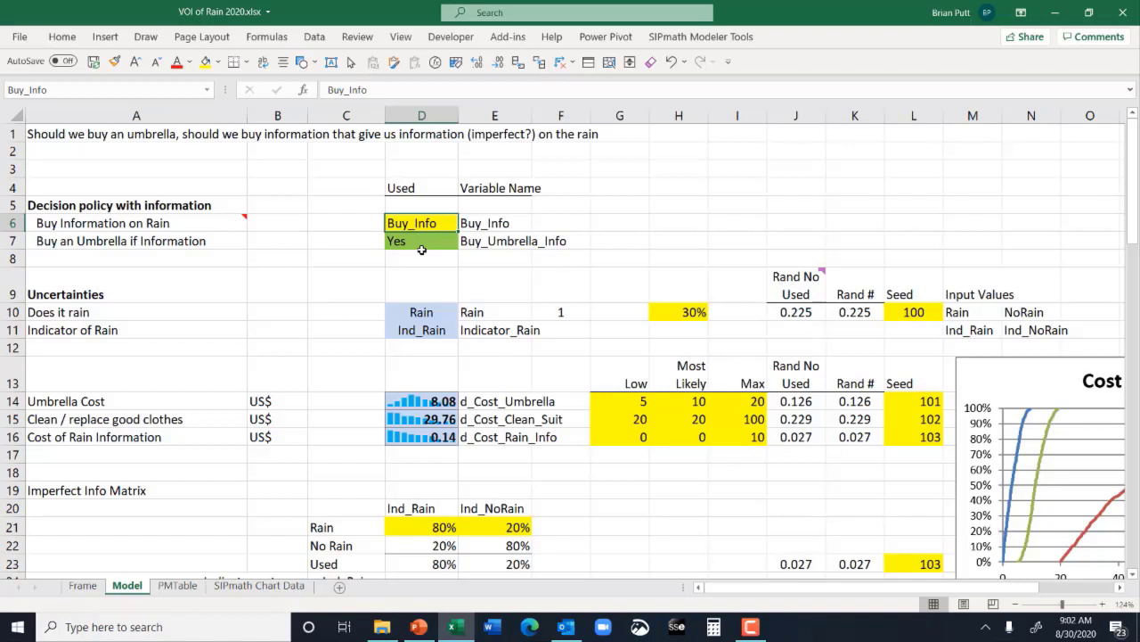
Select the Buy_Info decision cell D6 on the Model sheet to check its formula
left_click(422, 243)
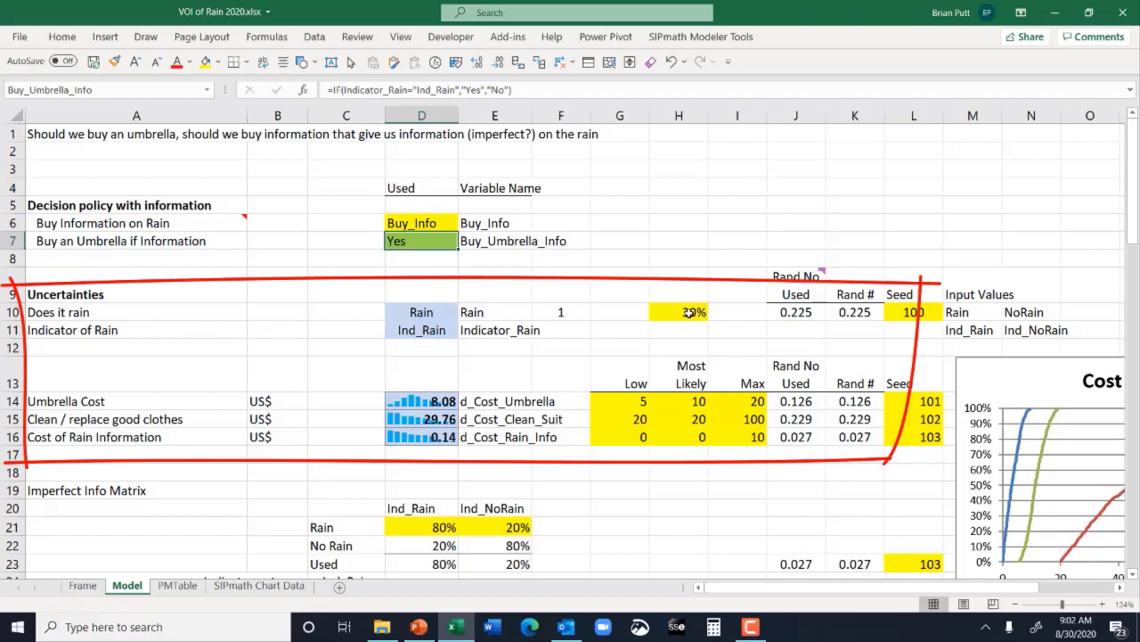
left_click(391, 313)
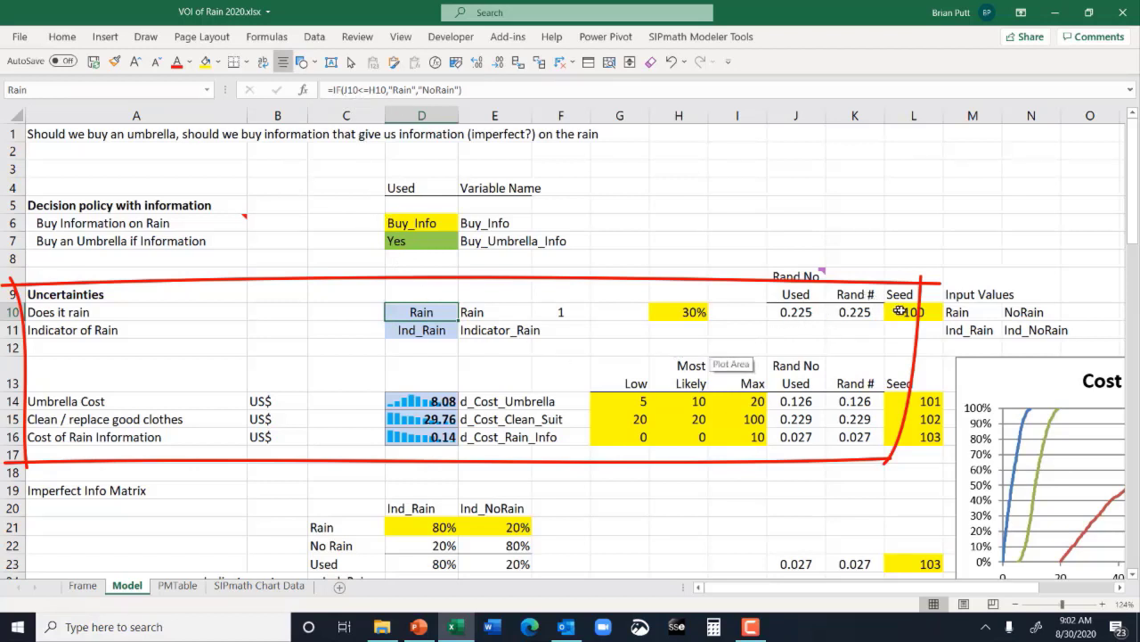
left_click(855, 310)
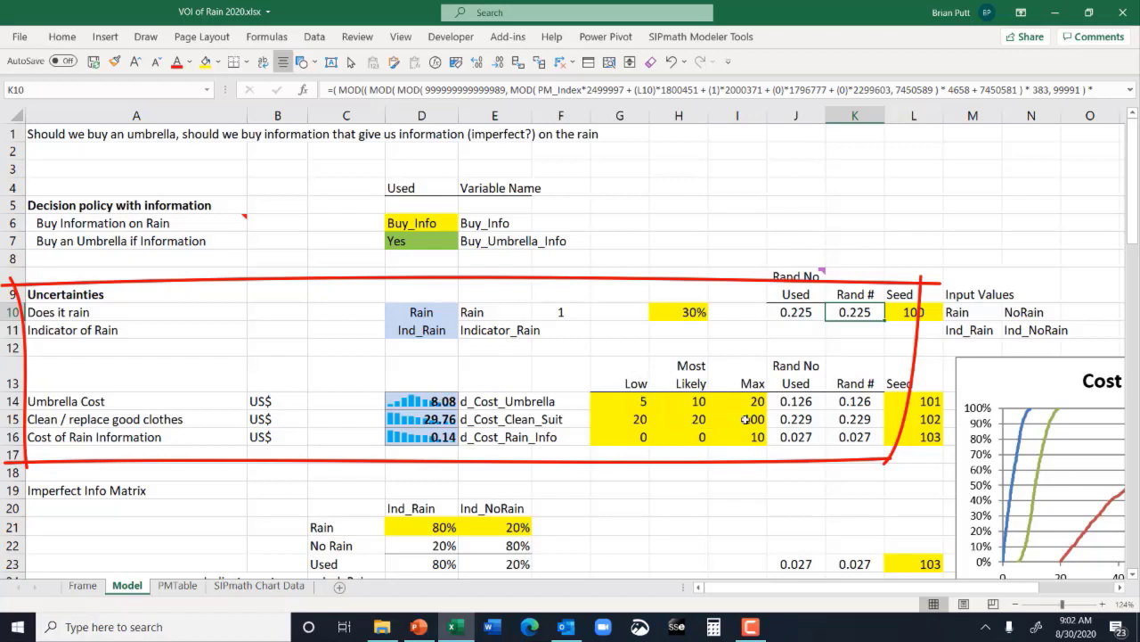
left_click(413, 402)
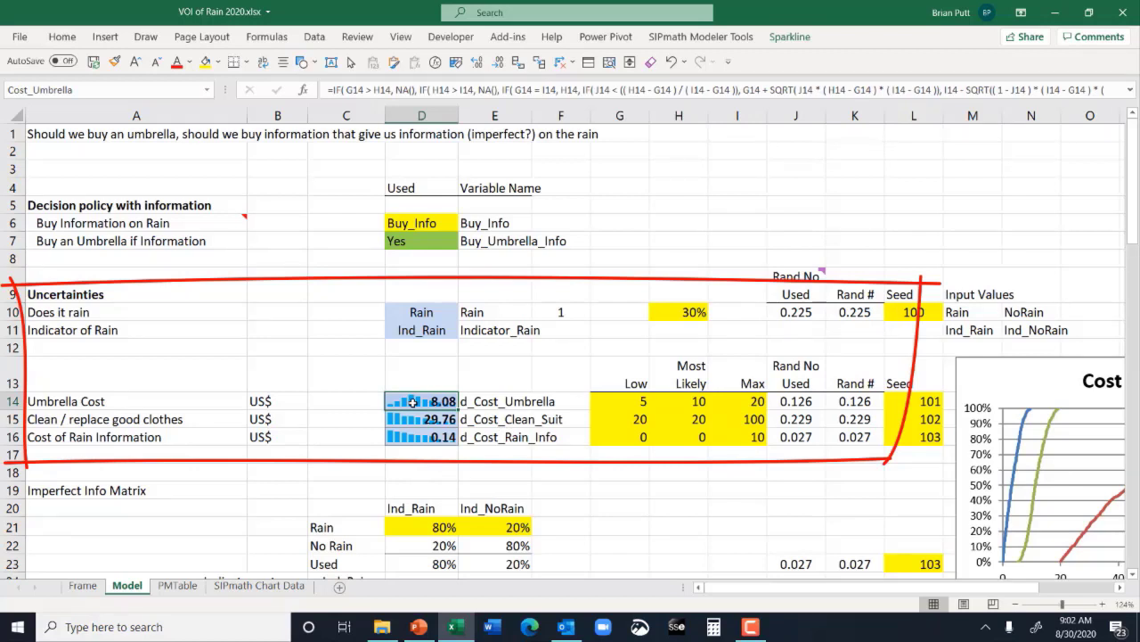
mouse_move(625, 158)
left_mouse_down()
mouse_move(625, 105)
mouse_move(647, 123)
left_mouse_up()
left_click(421, 420)
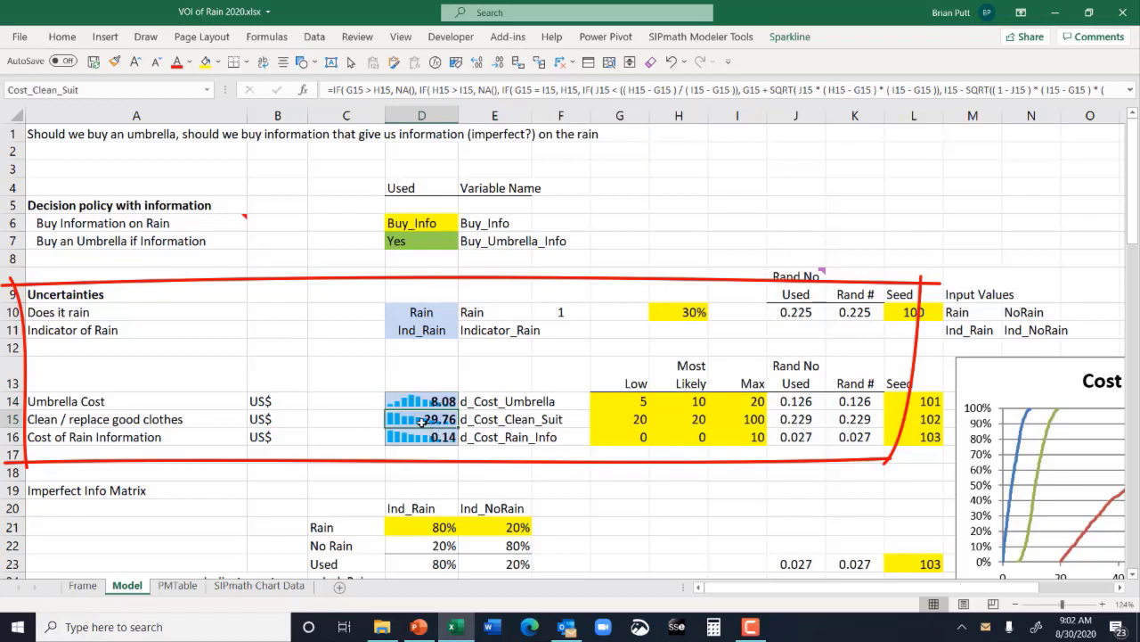
left_click(426, 439)
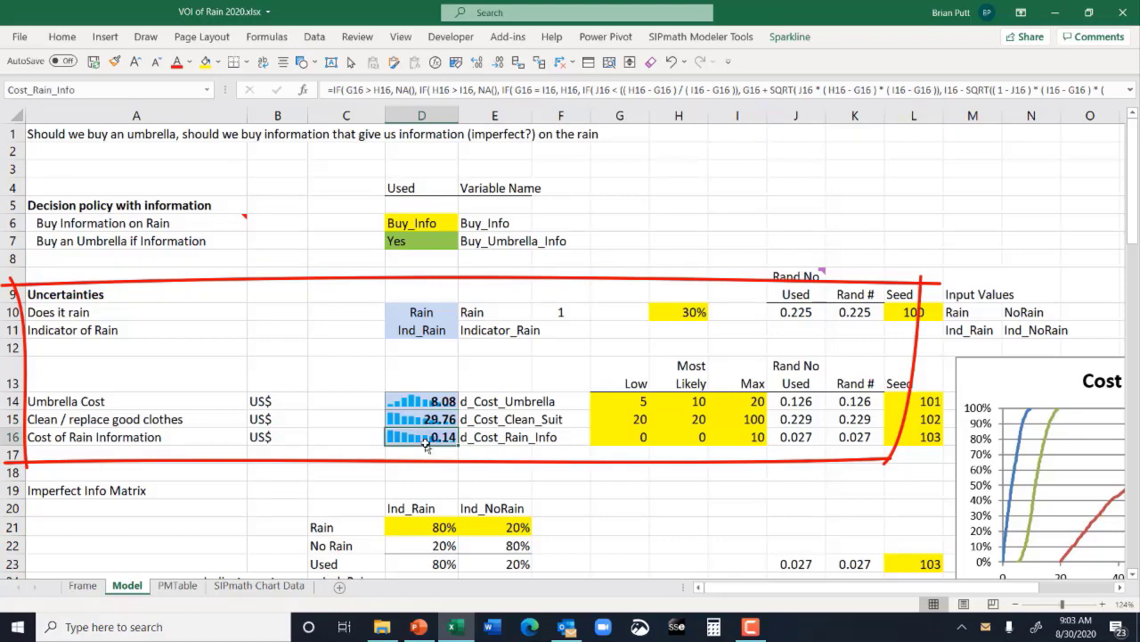
scroll(426, 445, "down", 2)
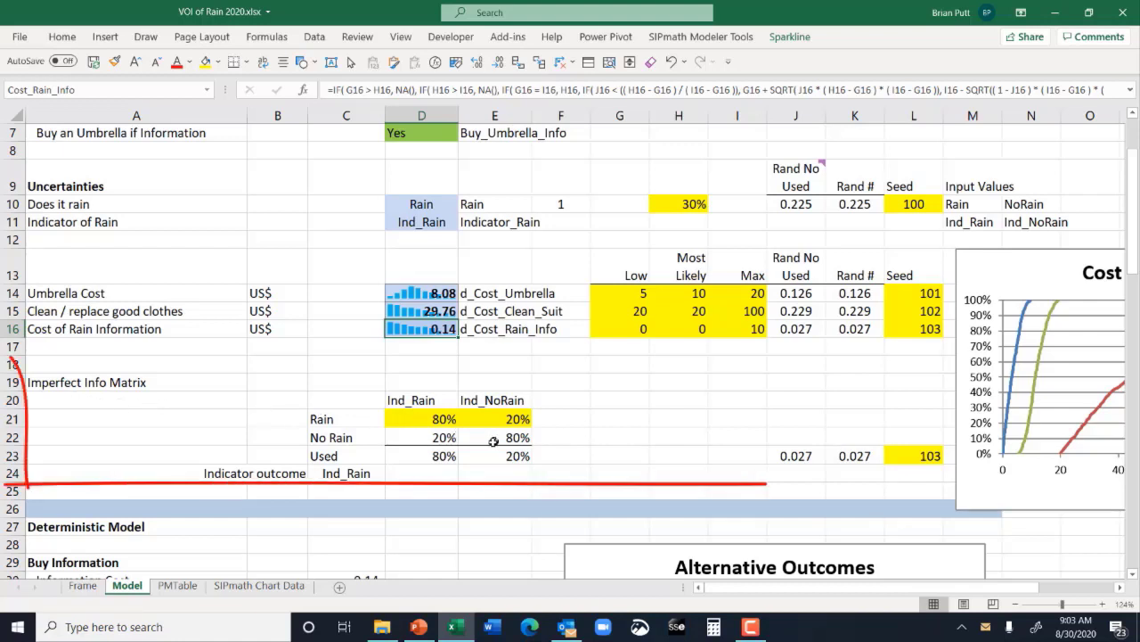
Inspect the Imperfect Info Matrix's 80% indicator accuracy for the Rain and No Rain rows
left_click(343, 423)
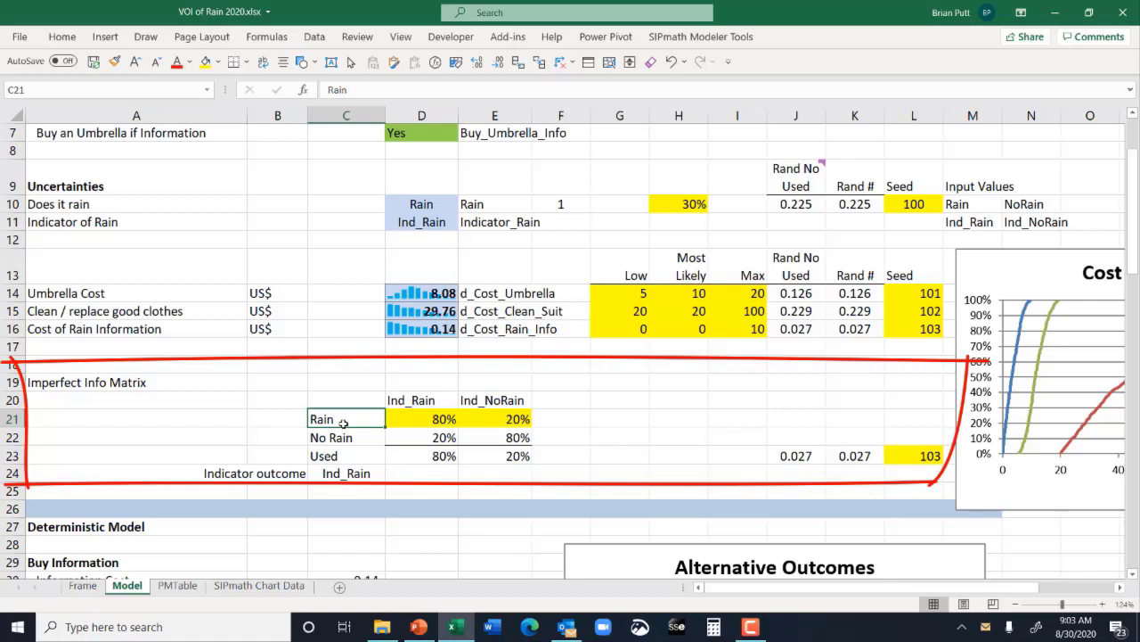
left_click(408, 385)
left_click(345, 423)
left_click(422, 420)
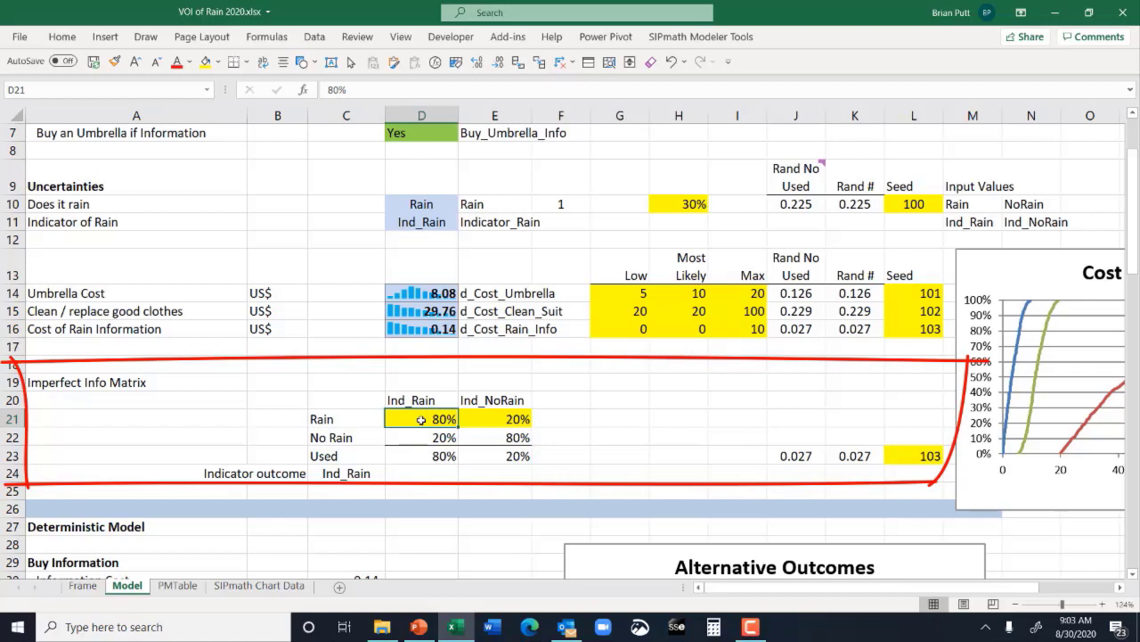
left_click(343, 440)
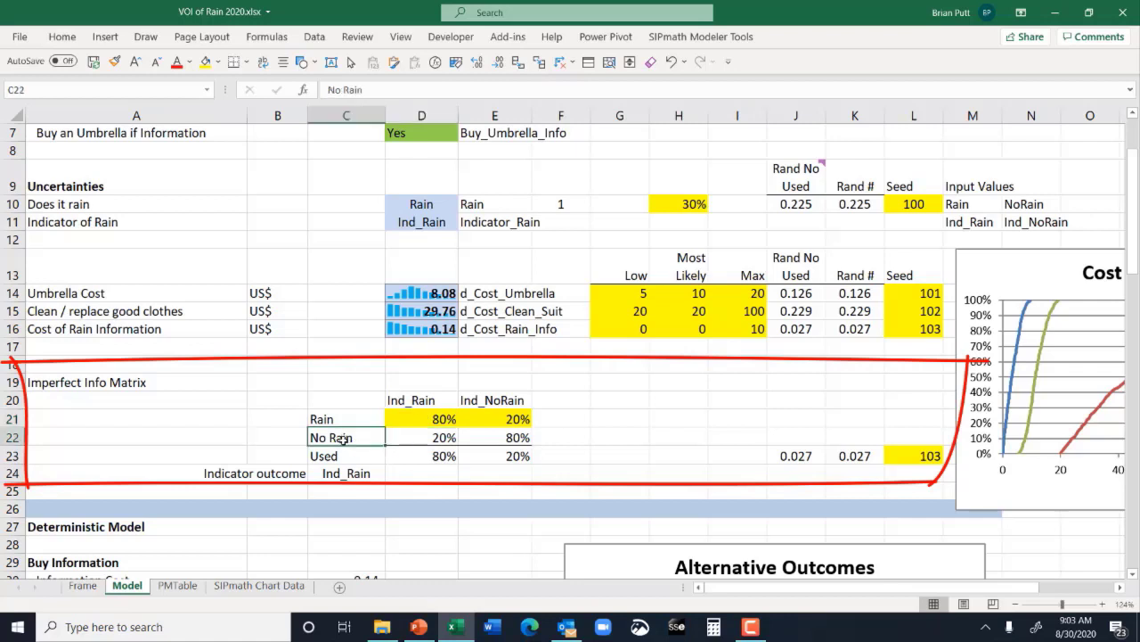
left_click(494, 440)
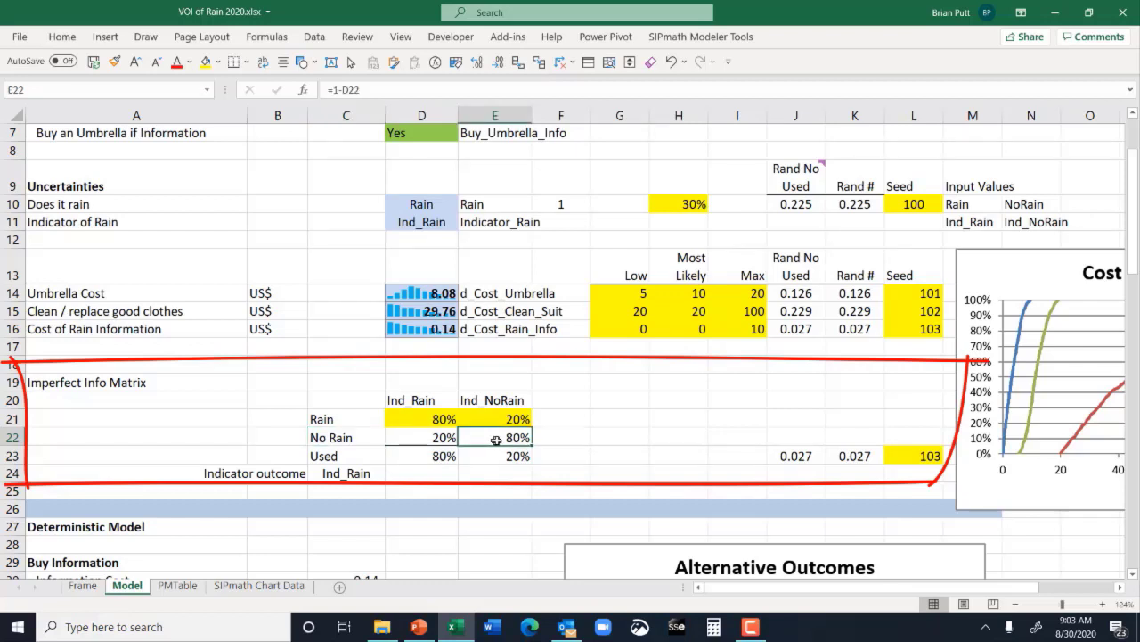
Check the used indicator probability and random number formulas, then scroll right to the Cost Uncertainties chart
left_click(423, 455)
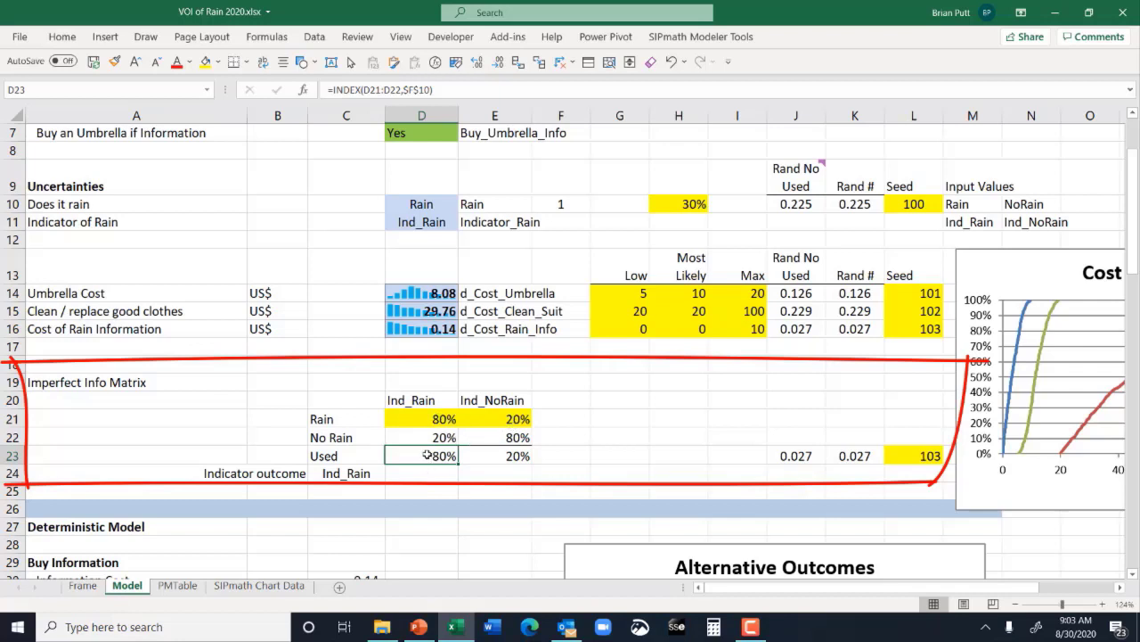
left_click(829, 457)
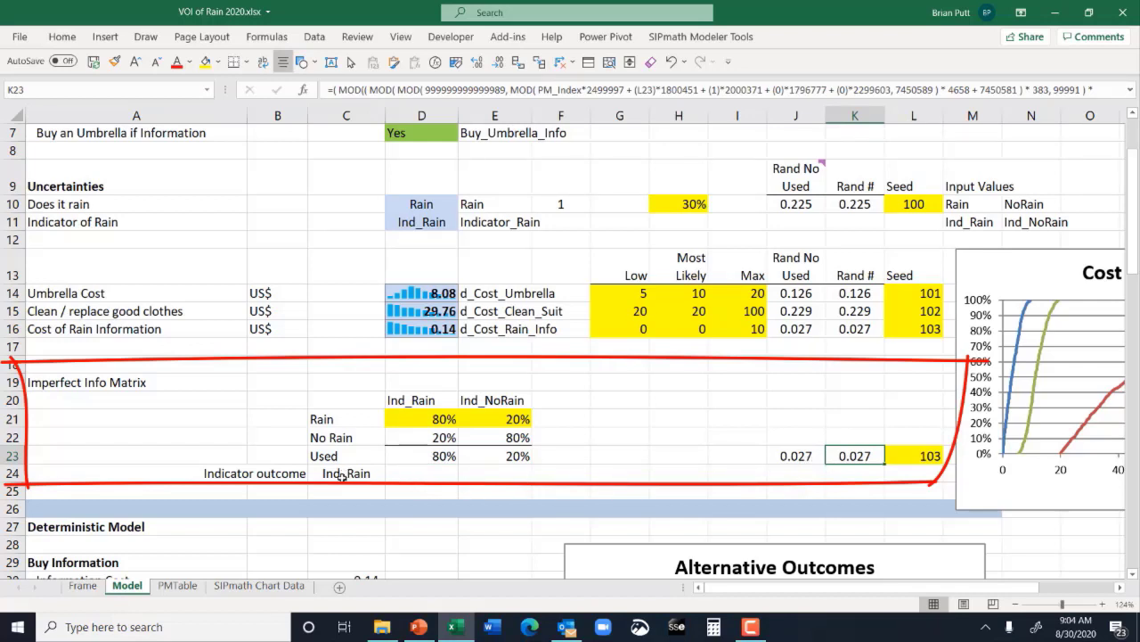
key("Escape")
left_click_drag(987, 586, 1055, 580)
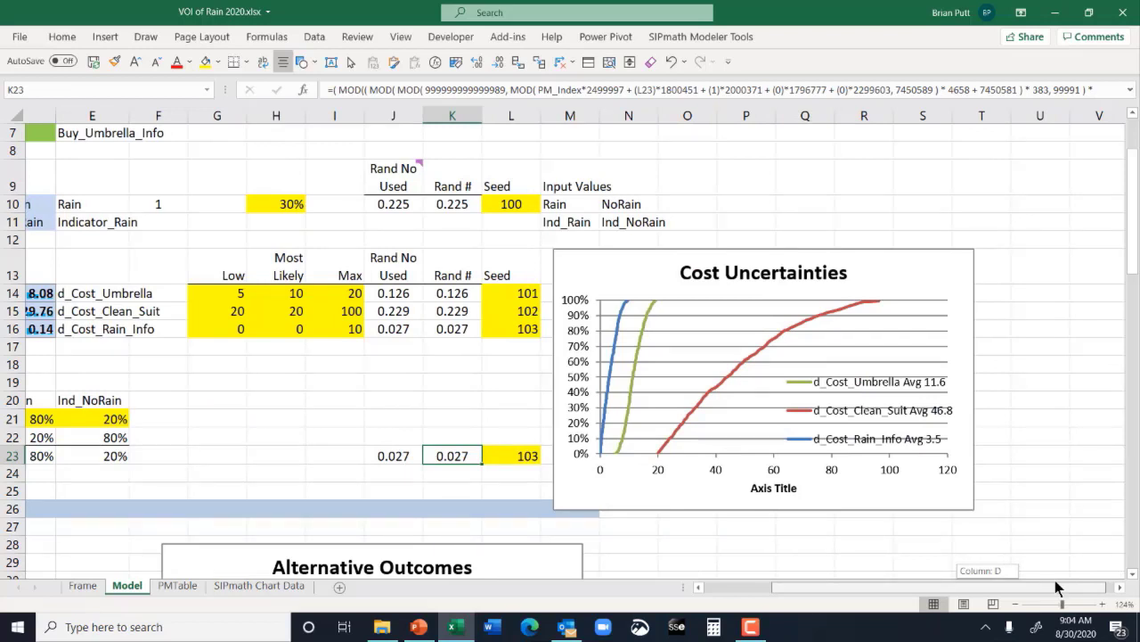
left_click_drag(1055, 580, 943, 609)
scroll(677, 497, "down", 4)
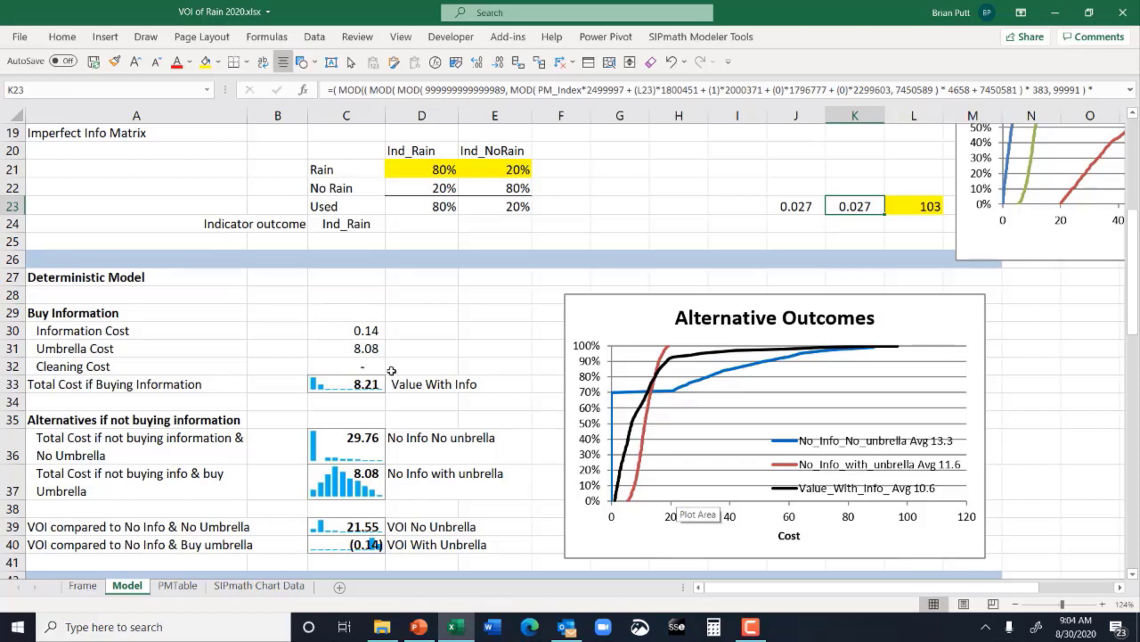
left_click(352, 330)
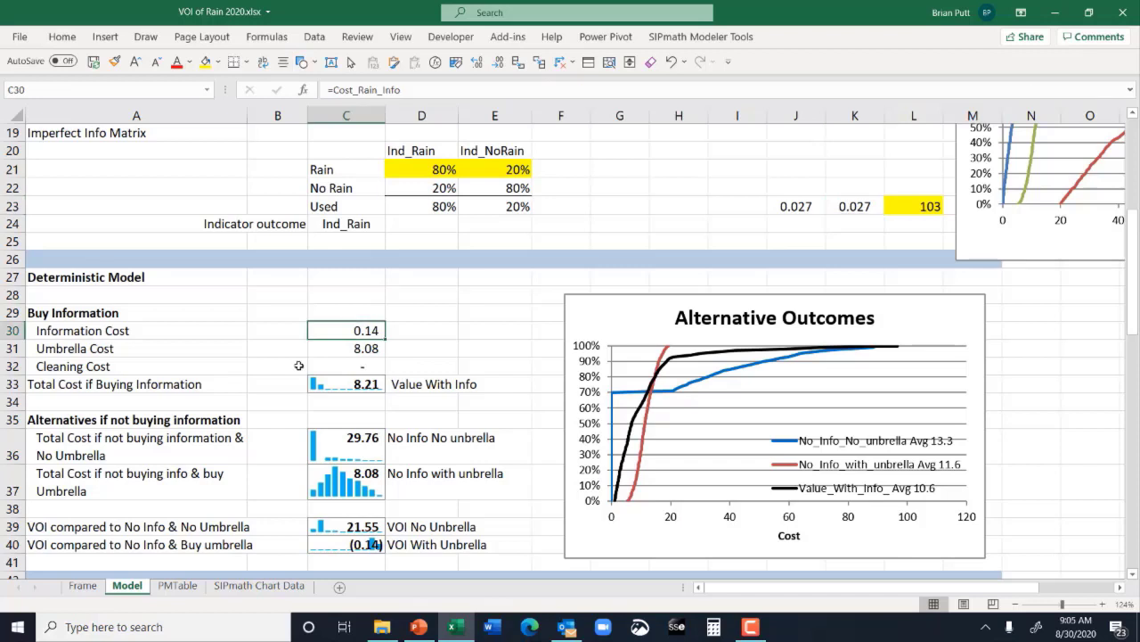
left_click(34, 310)
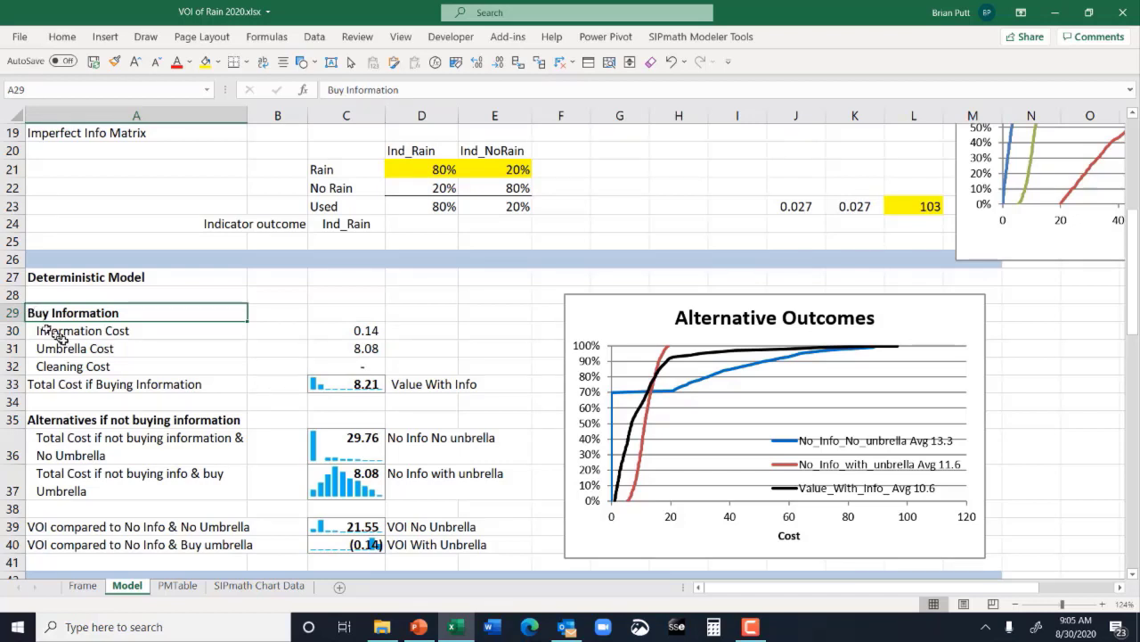
left_click(102, 331)
left_click(329, 331)
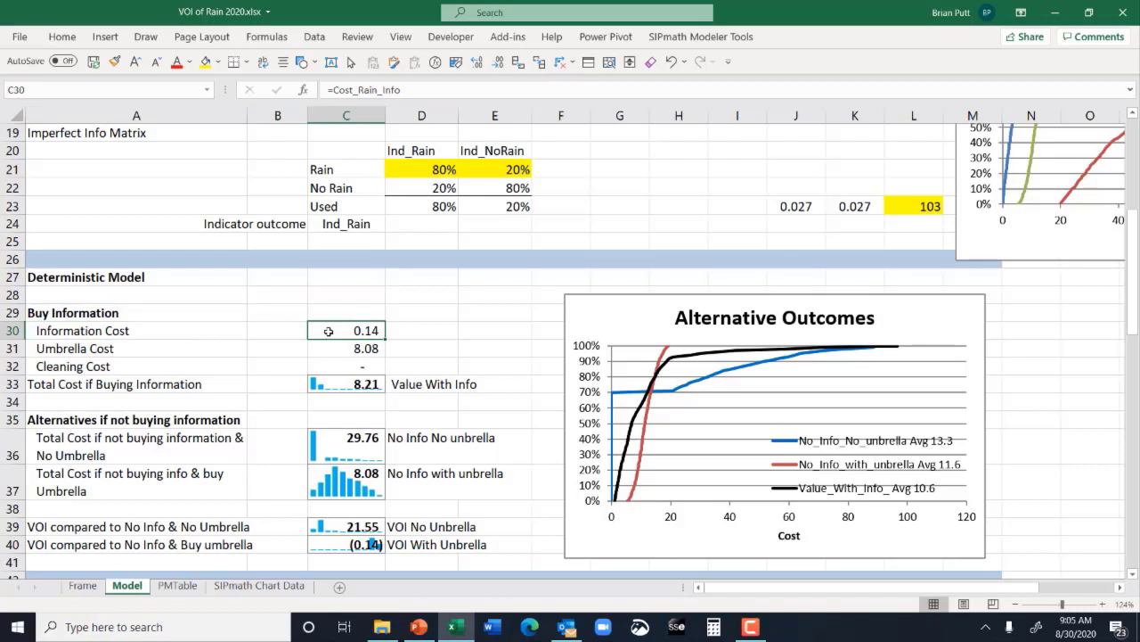
key("Down")
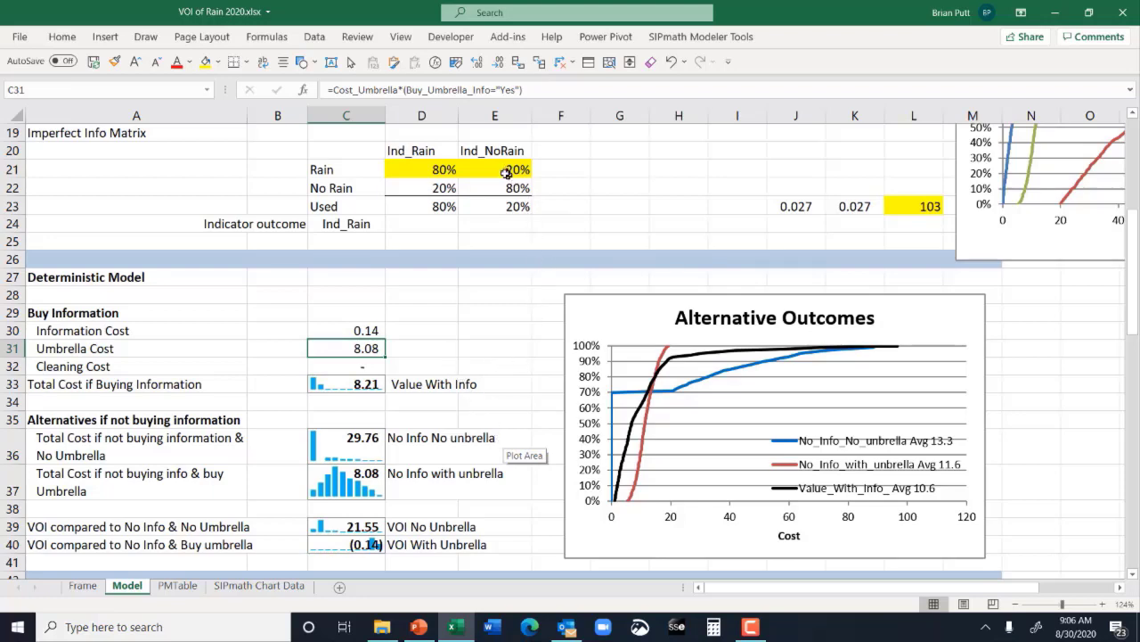
scroll(496, 287, "up", 2)
scroll(495, 287, "up", 2)
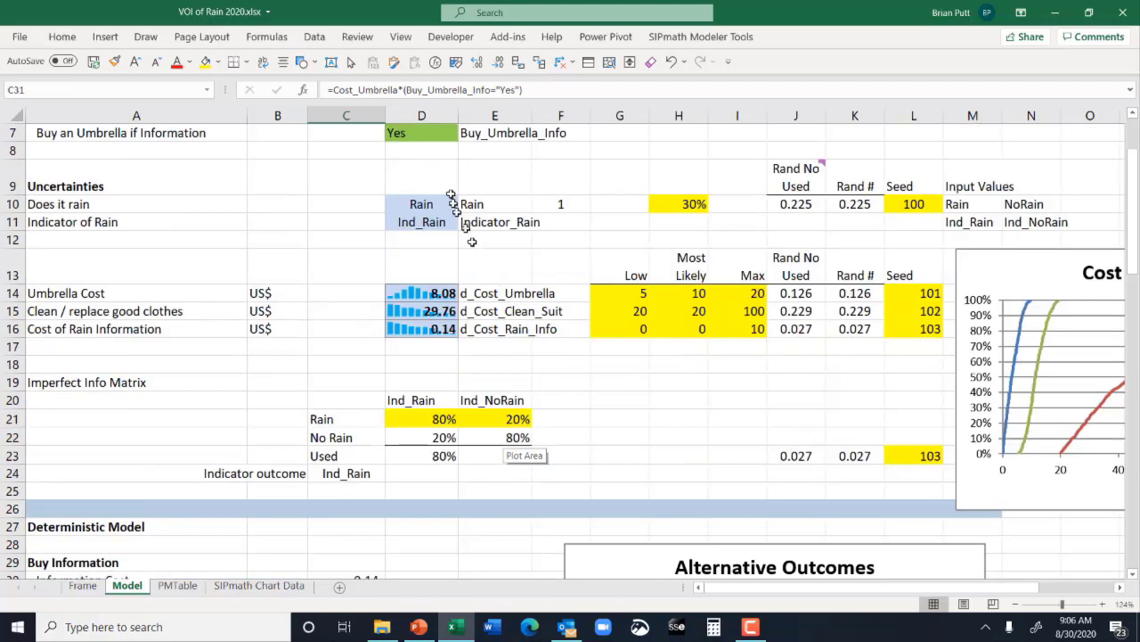
Review the Buy_Info cell, Cleaning Cost formula and Total Cost if Buying Information sum
left_click(432, 131)
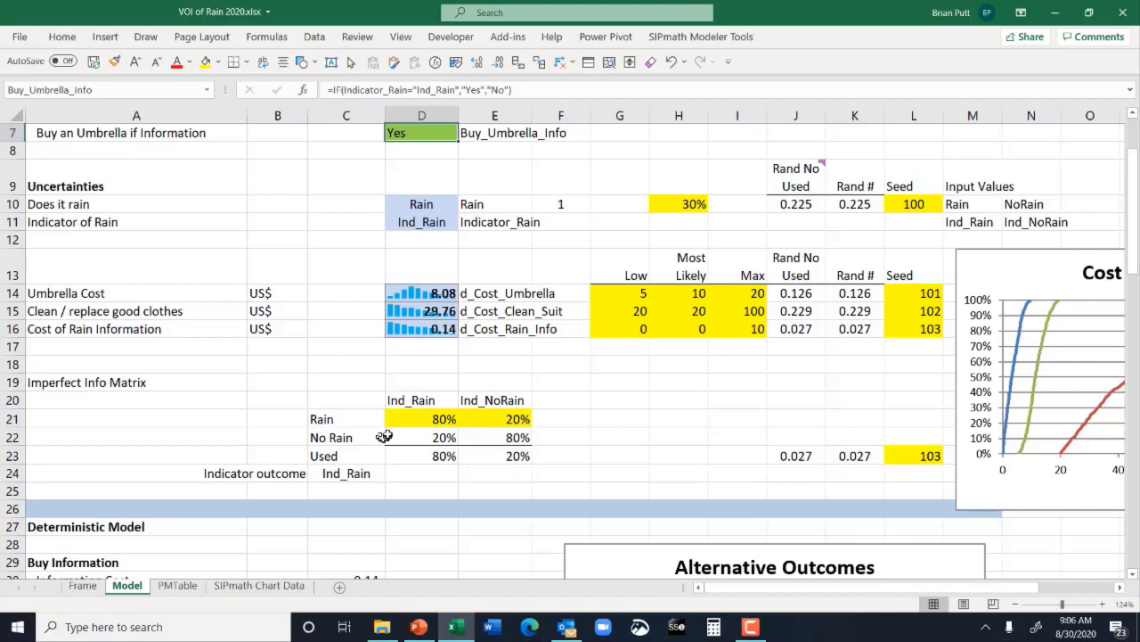
scroll(383, 435, "down", 4)
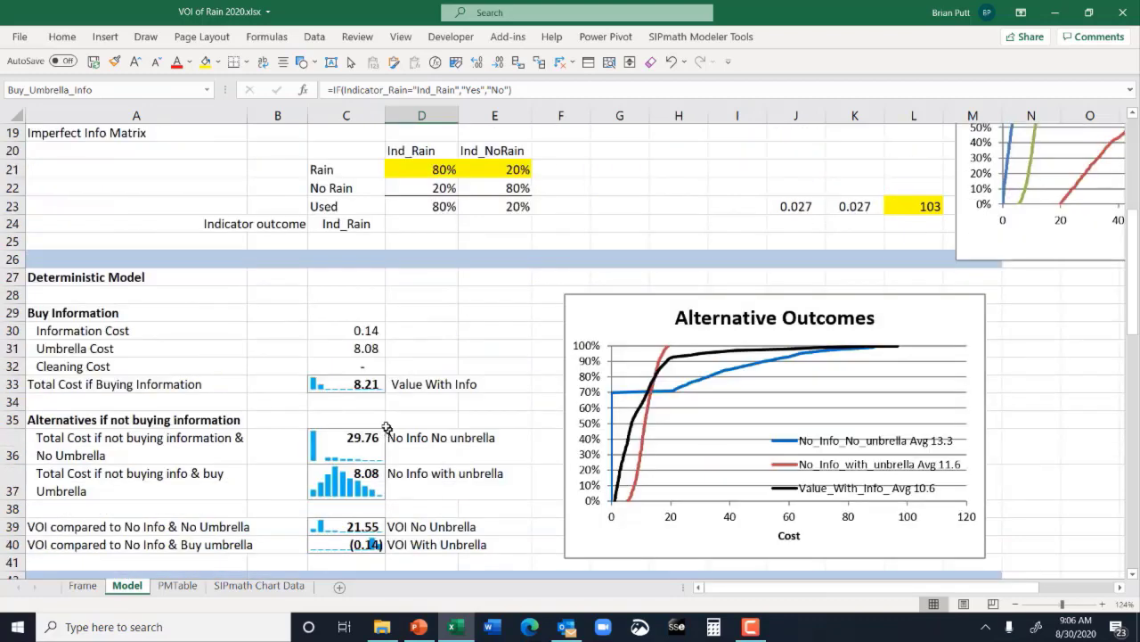
left_click(352, 368)
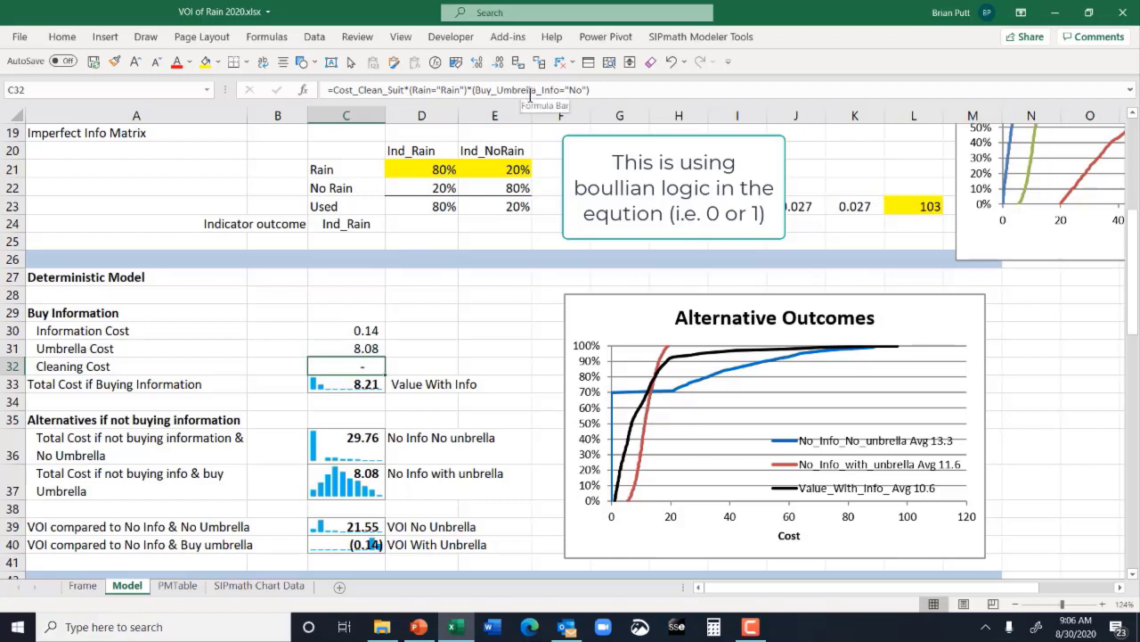
left_click(368, 383)
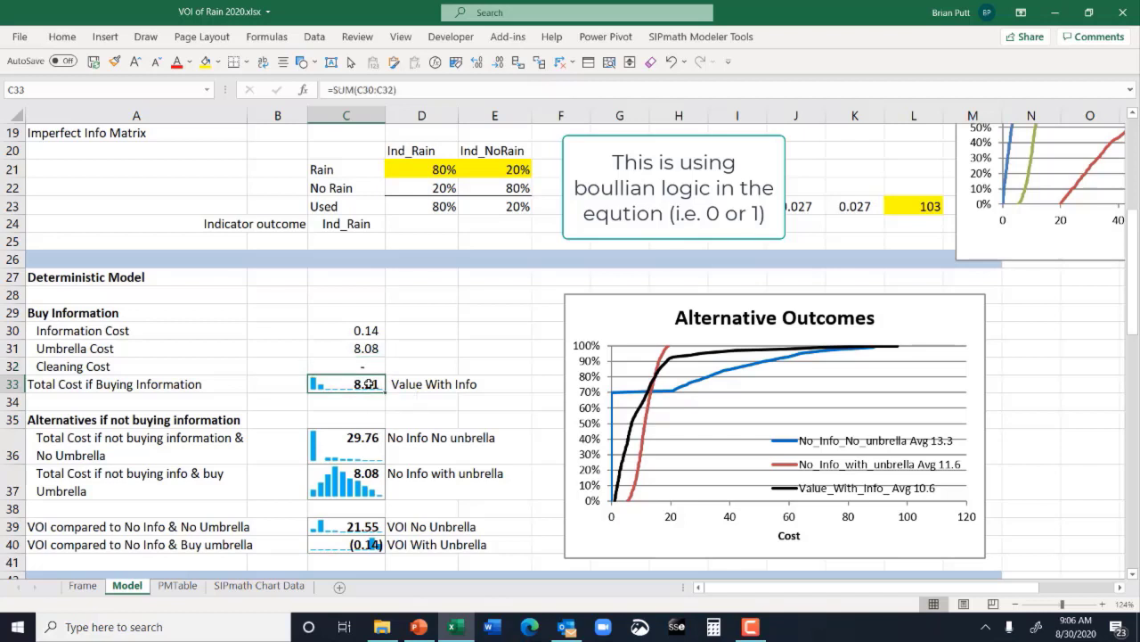
Inspect the no-information costs with and without umbrella and the 21.55 VOI versus No Info No Umbrella
left_click(352, 449)
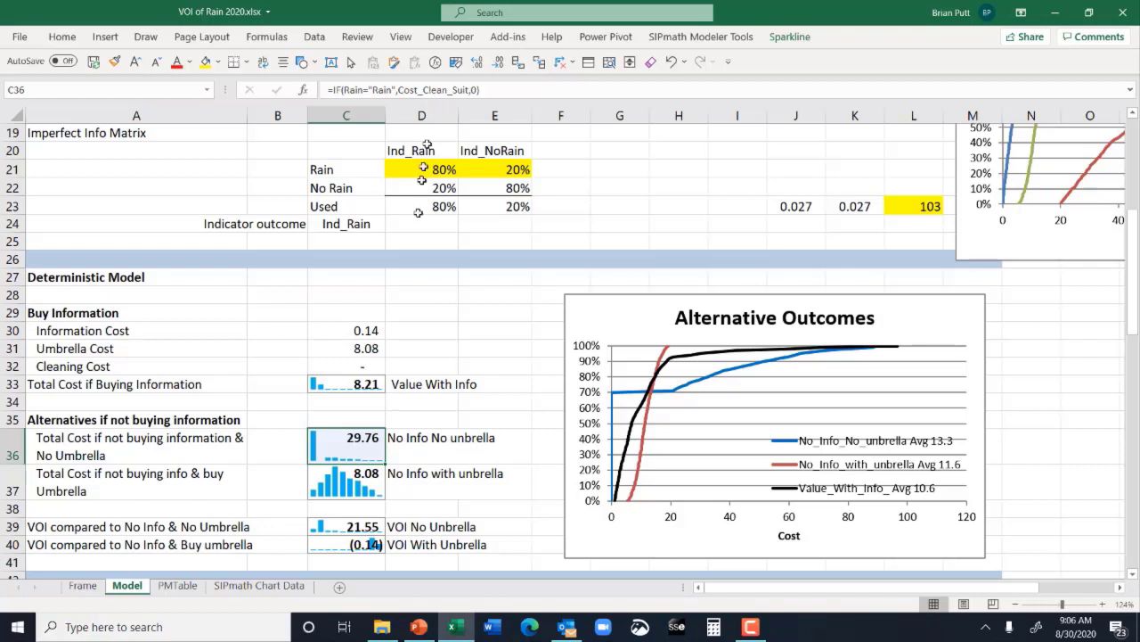
left_click(338, 493)
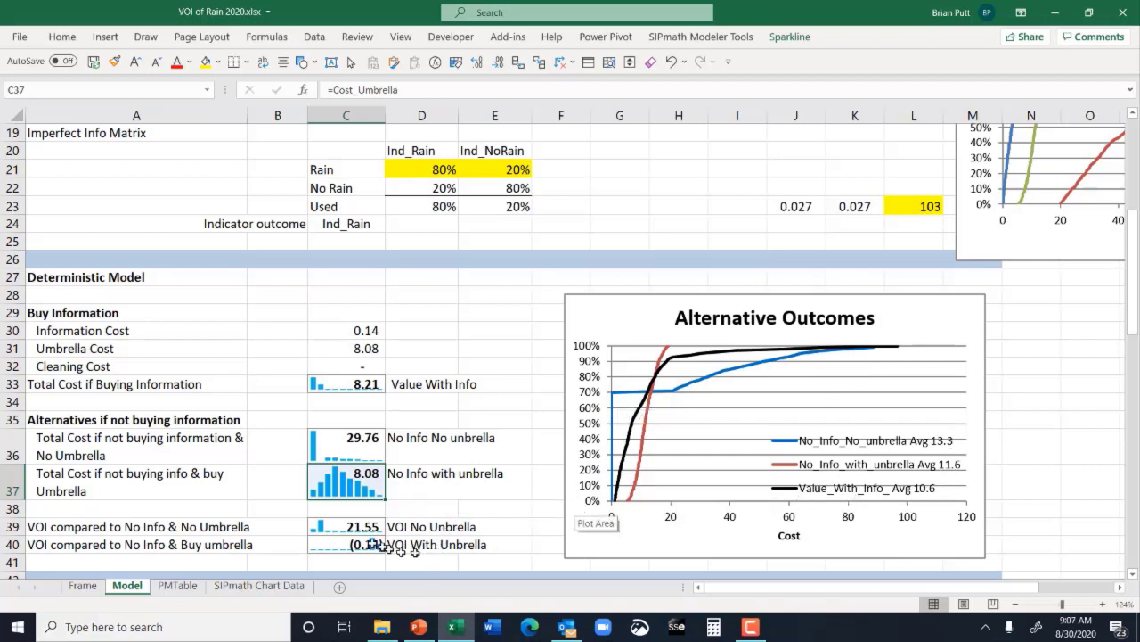
left_click(345, 527)
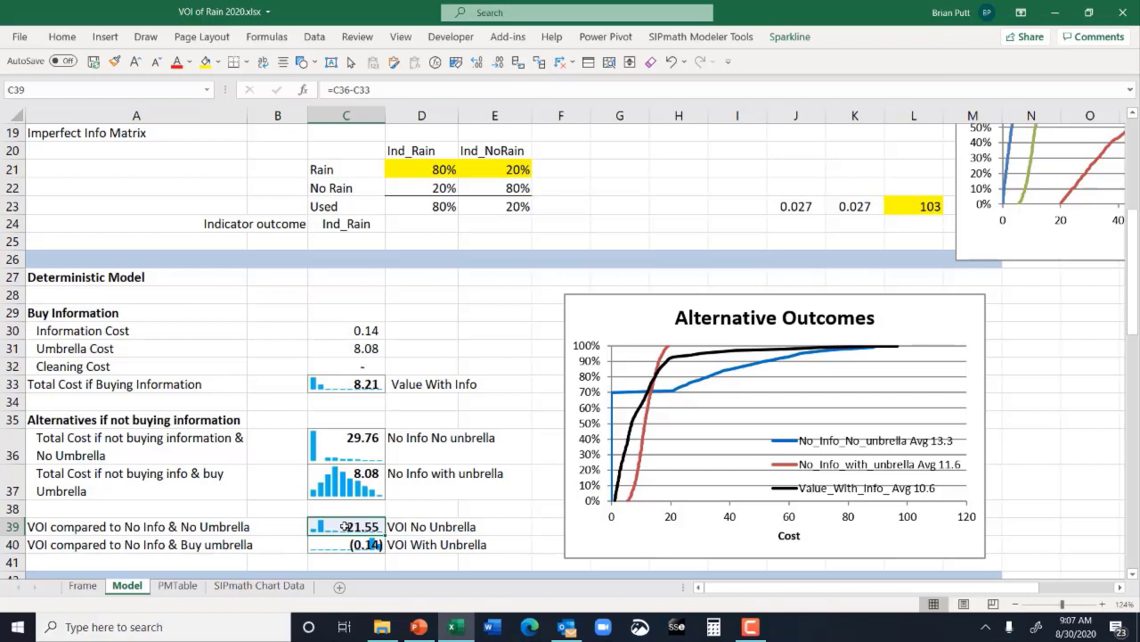
Confirm C39's VOI formula unchanged, view C40's formula, and scroll down to the charts
left_click(342, 90)
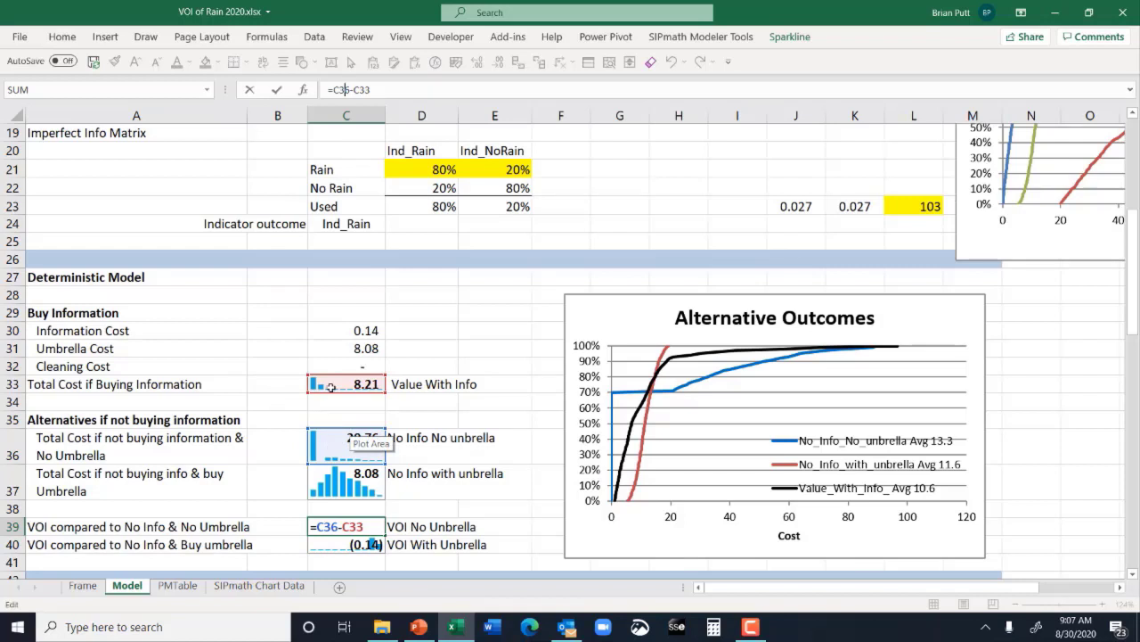
key("ctrl+Return")
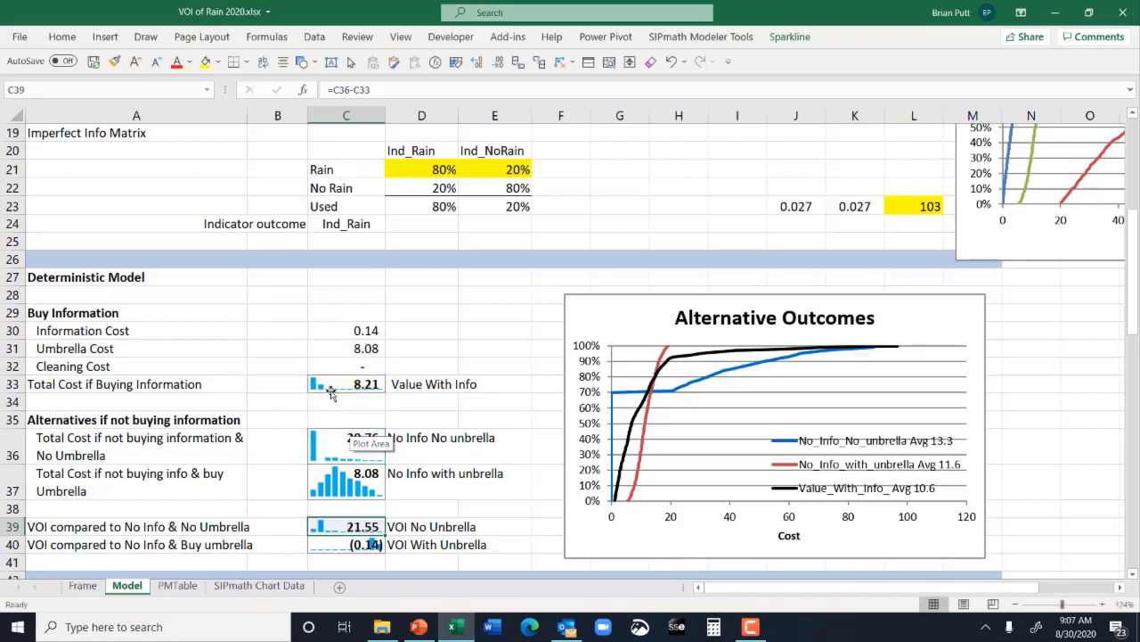
left_click(338, 547)
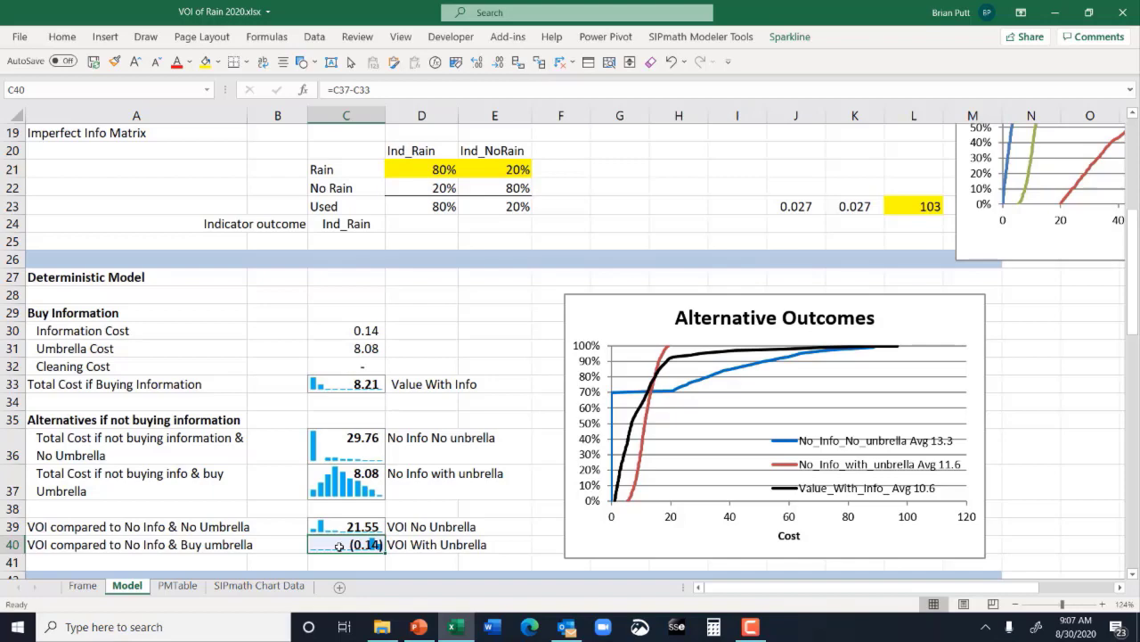
scroll(945, 299, "down", 10)
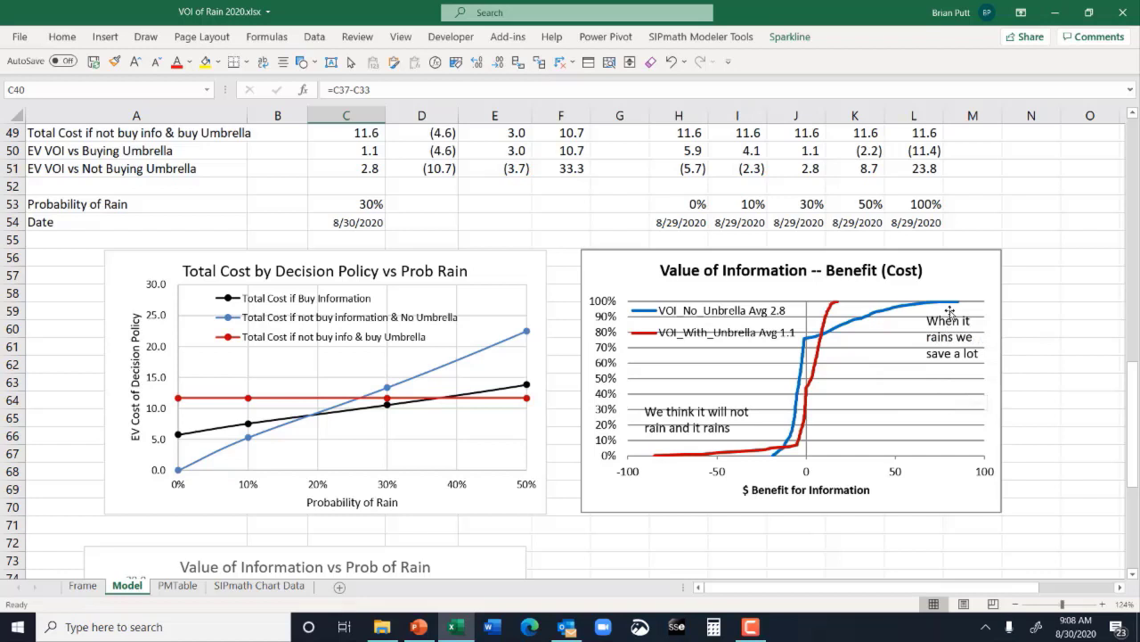
Read values off the Value of Information curves from their data point tooltips
mouse_move(946, 309)
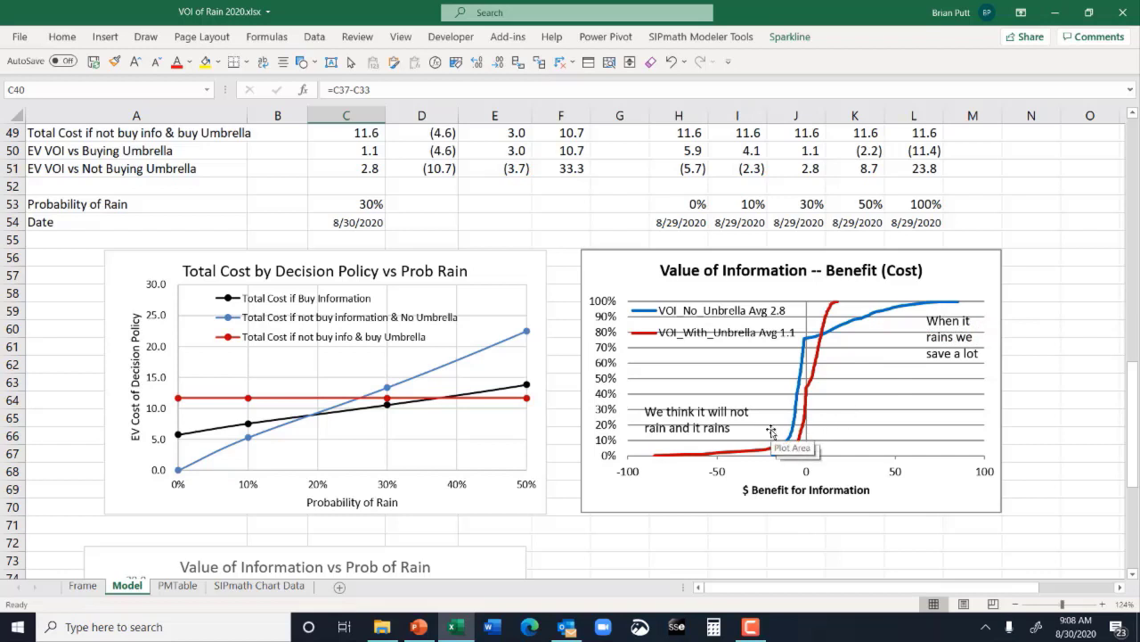
mouse_move(749, 455)
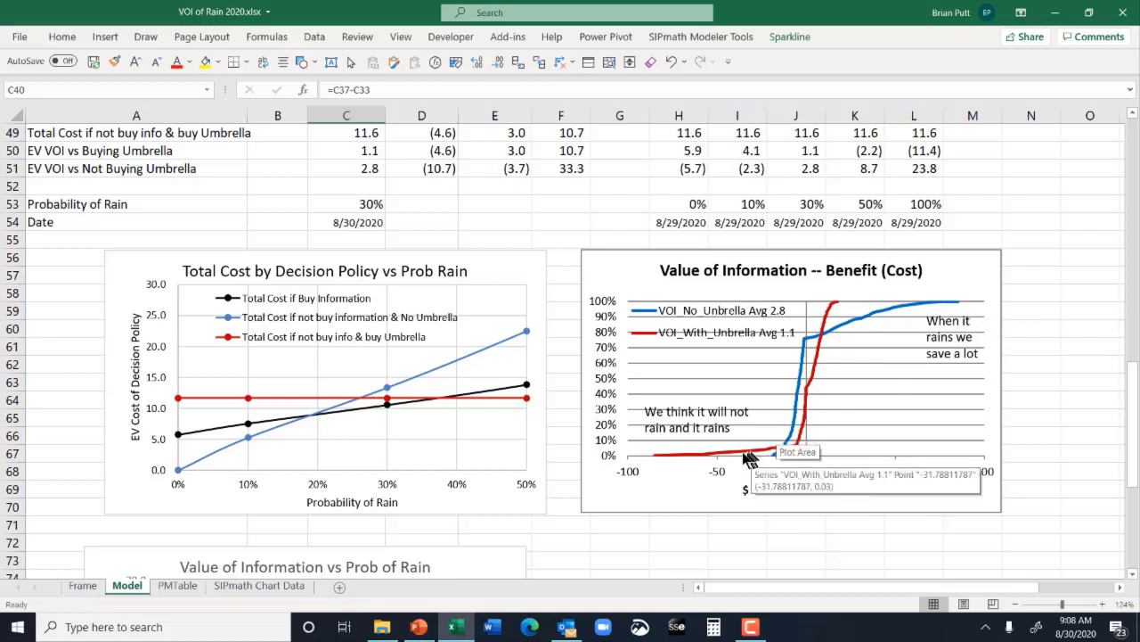
mouse_move(694, 461)
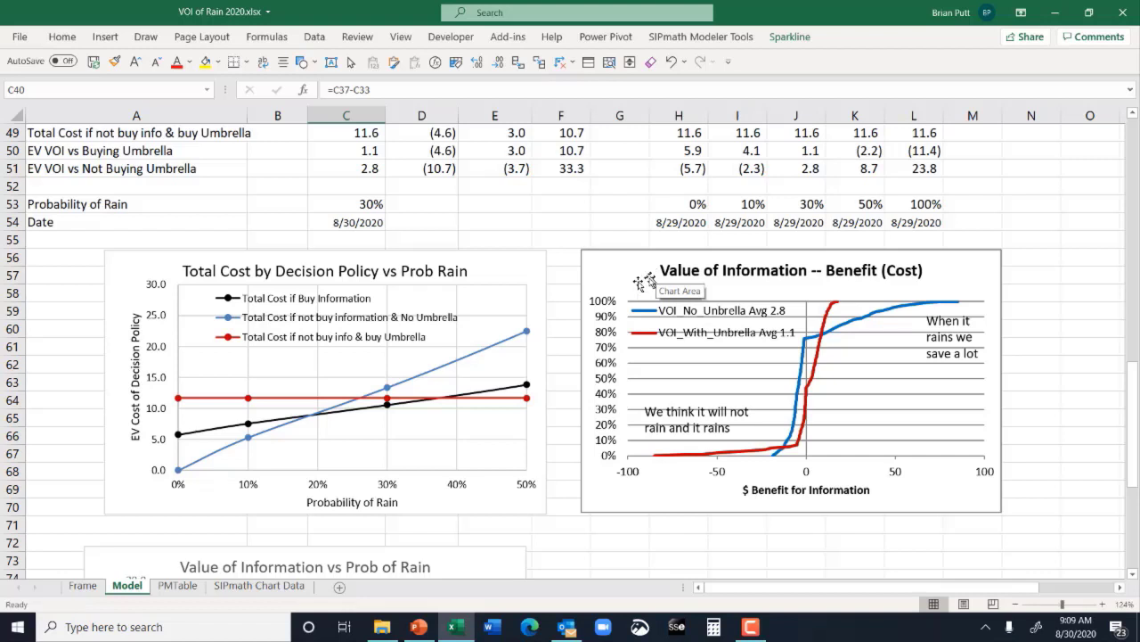
Deselect to empty cell F53 and scroll back up to the Probabilistic Results table
left_click(562, 212)
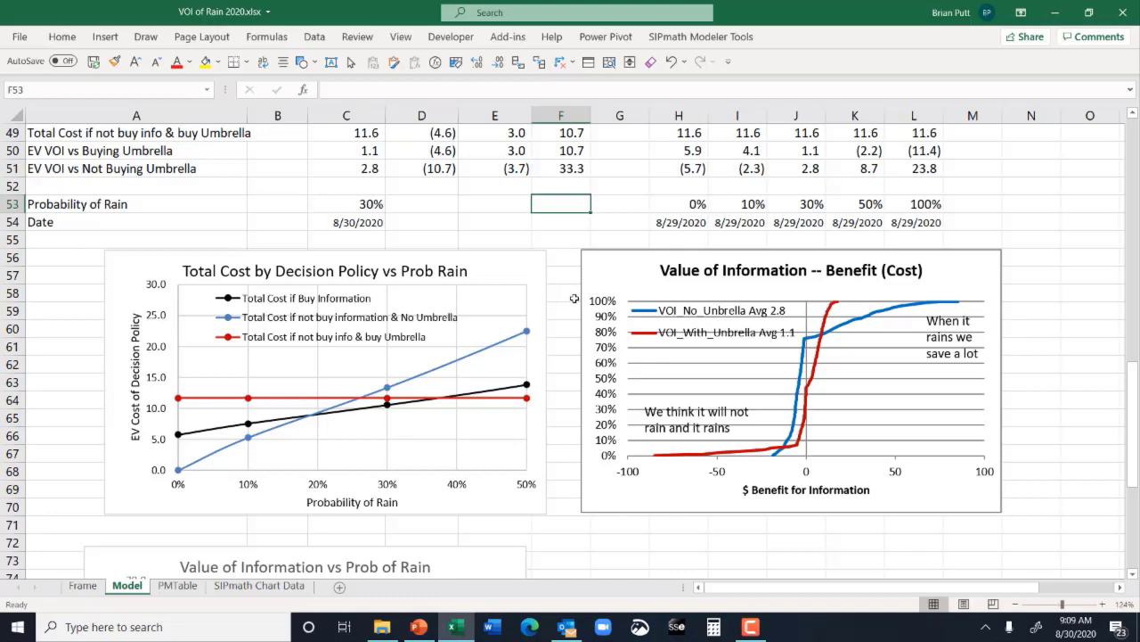
scroll(575, 299, "up", 2)
scroll(575, 299, "up", 2)
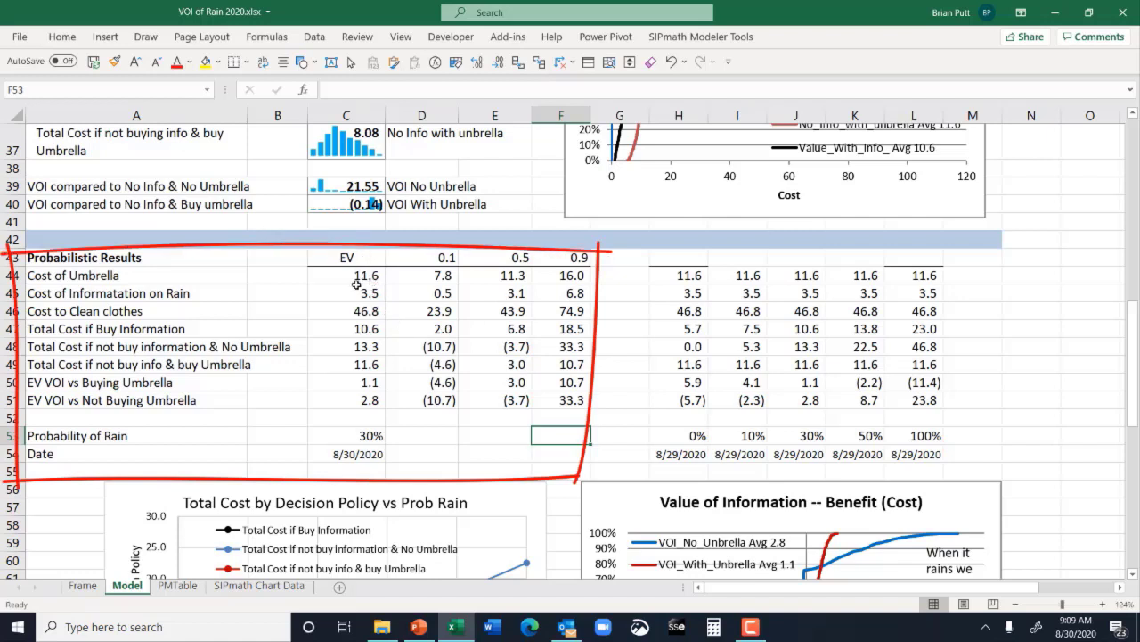
left_click(353, 283)
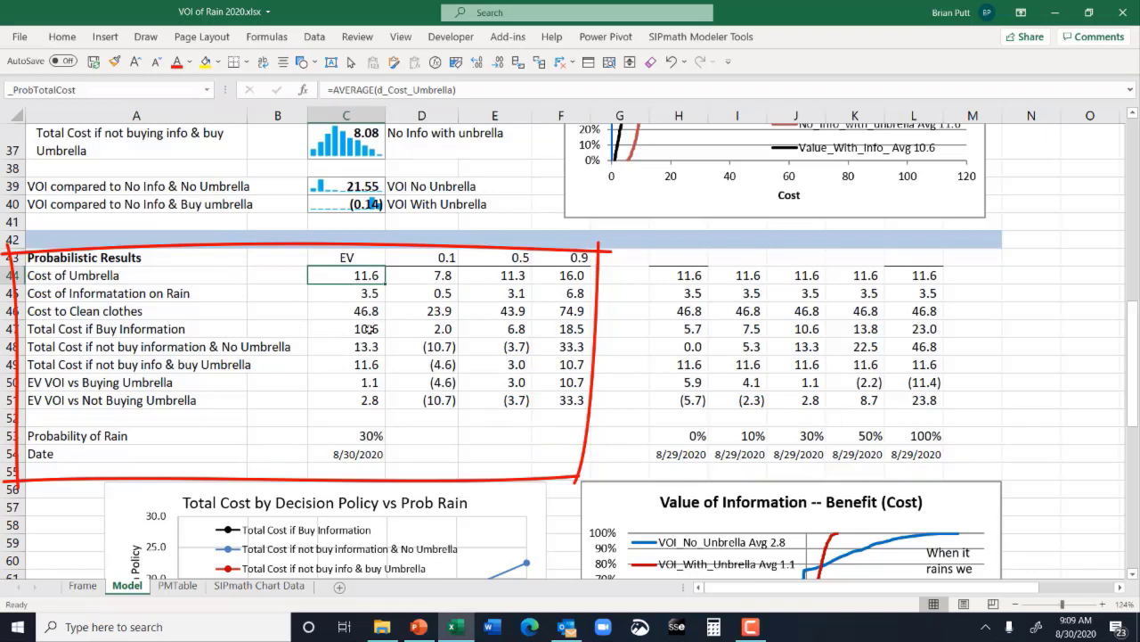
left_click(371, 329)
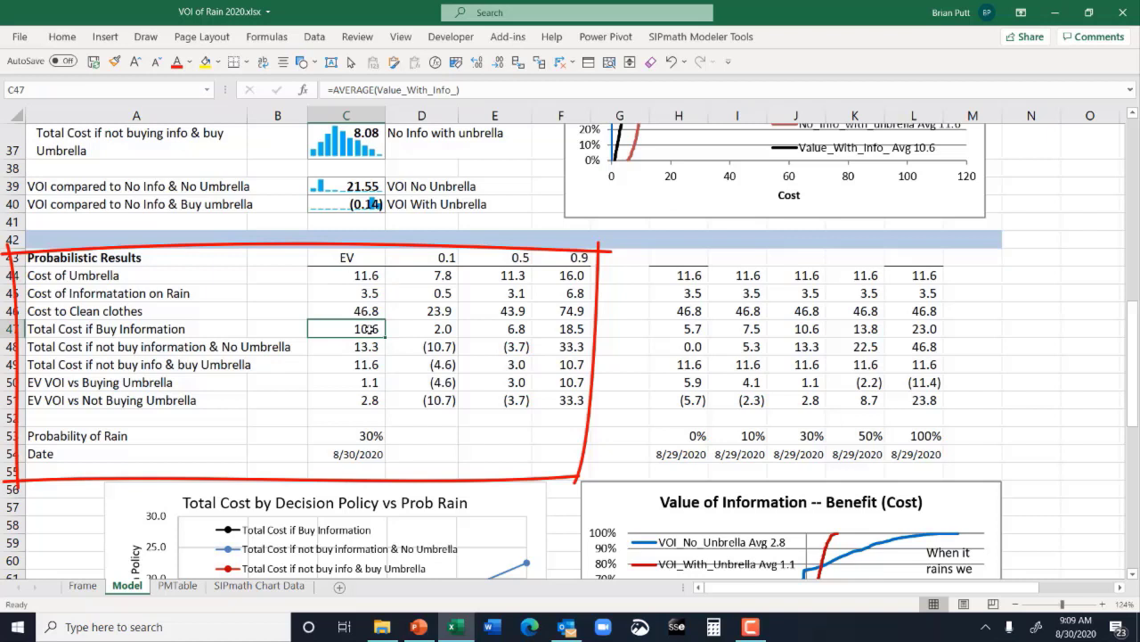
left_click(367, 348)
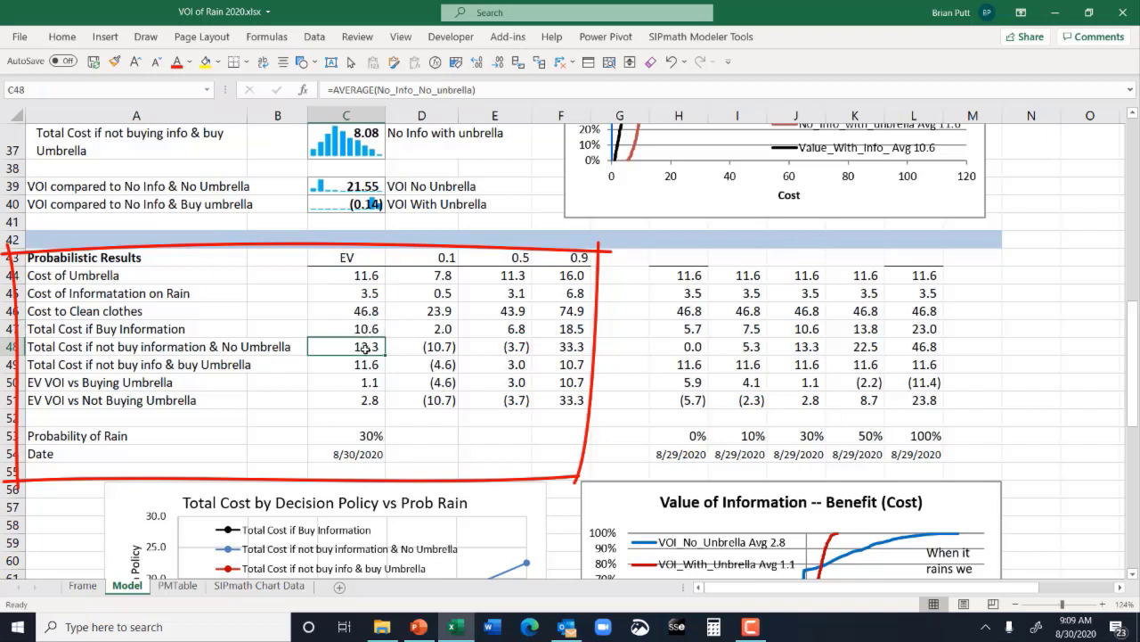
left_click(361, 364)
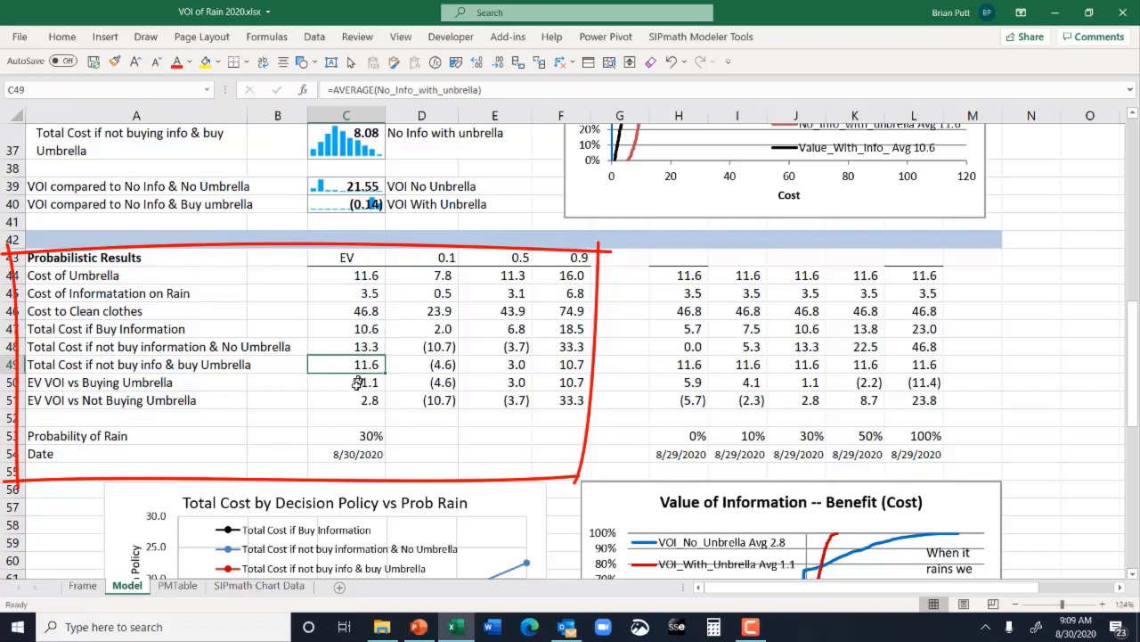
left_click(357, 382)
left_click(360, 404)
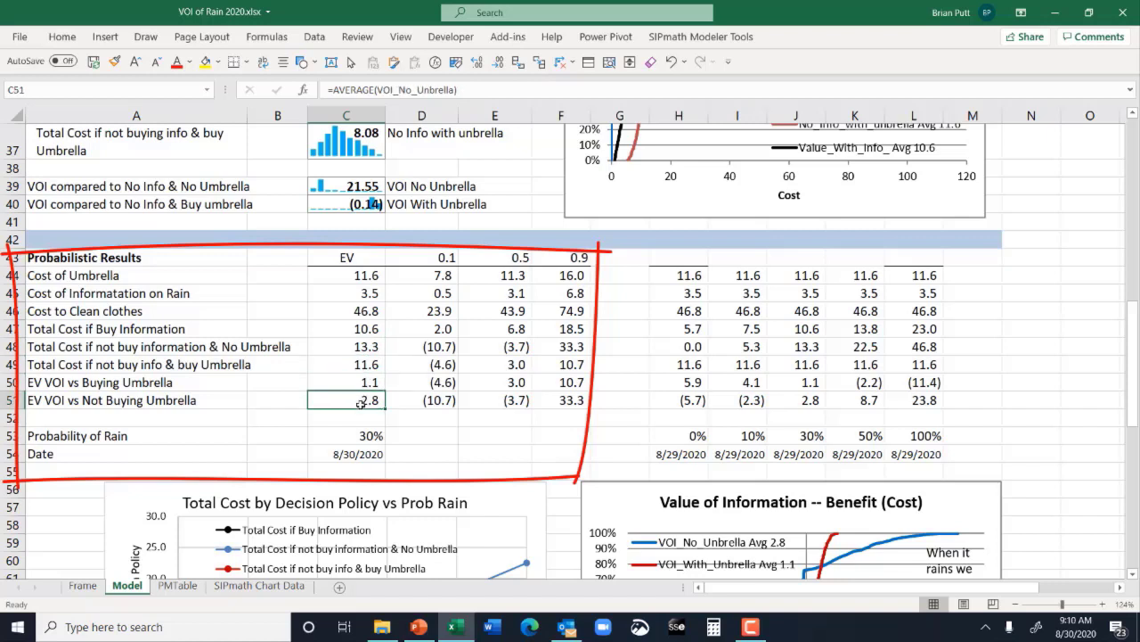
key("Escape")
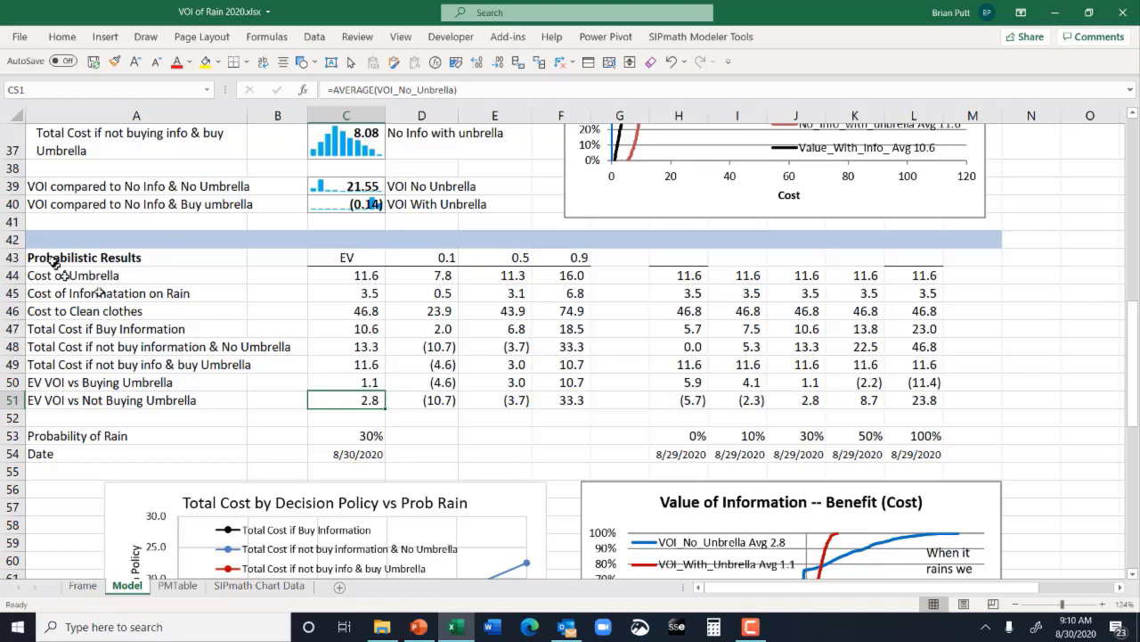
Split the sheet at row 41 so the rain probability input stays visible above the results
left_click(11, 222)
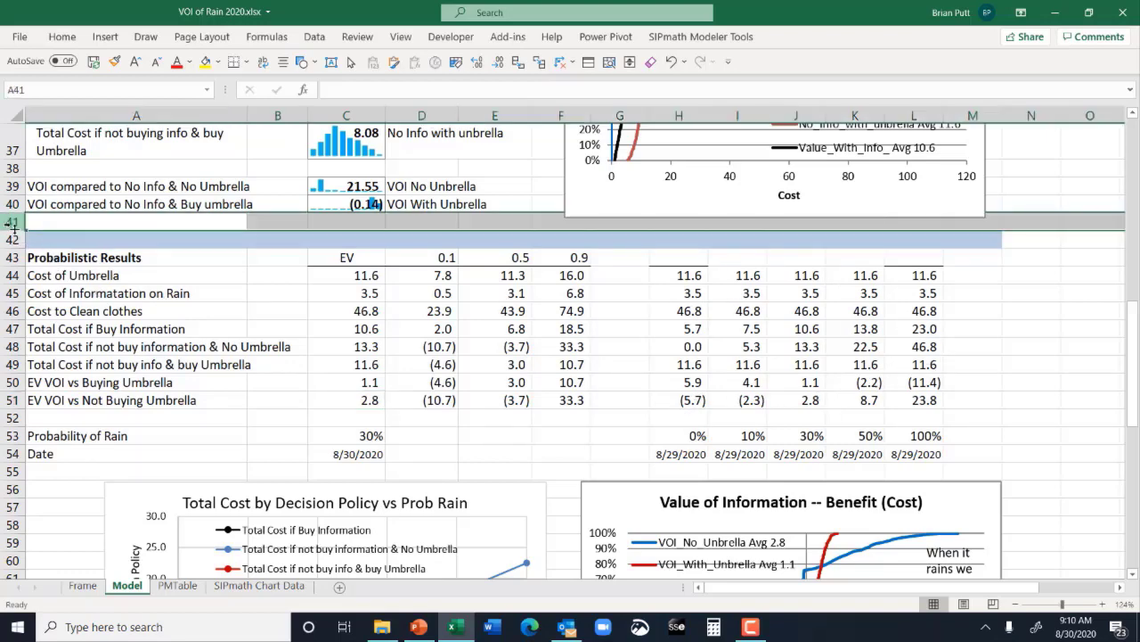
left_click(588, 61)
scroll(1017, 135, "up", 10)
scroll(710, 173, "down", 1)
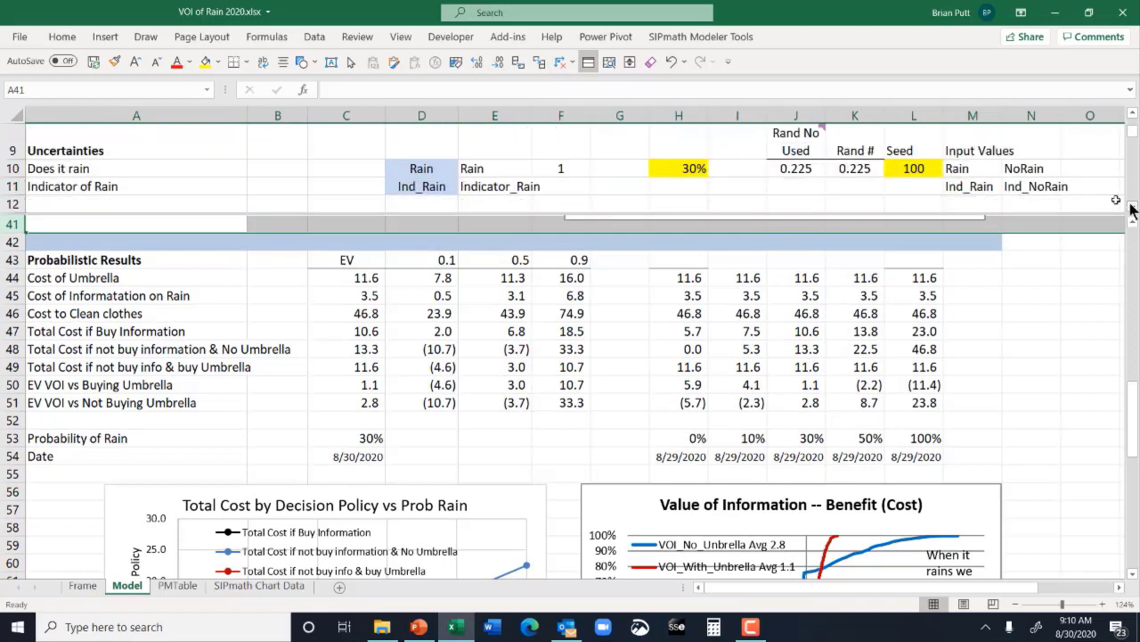
Change the probability of rain in H10 from 30% to 50%
left_click(676, 170)
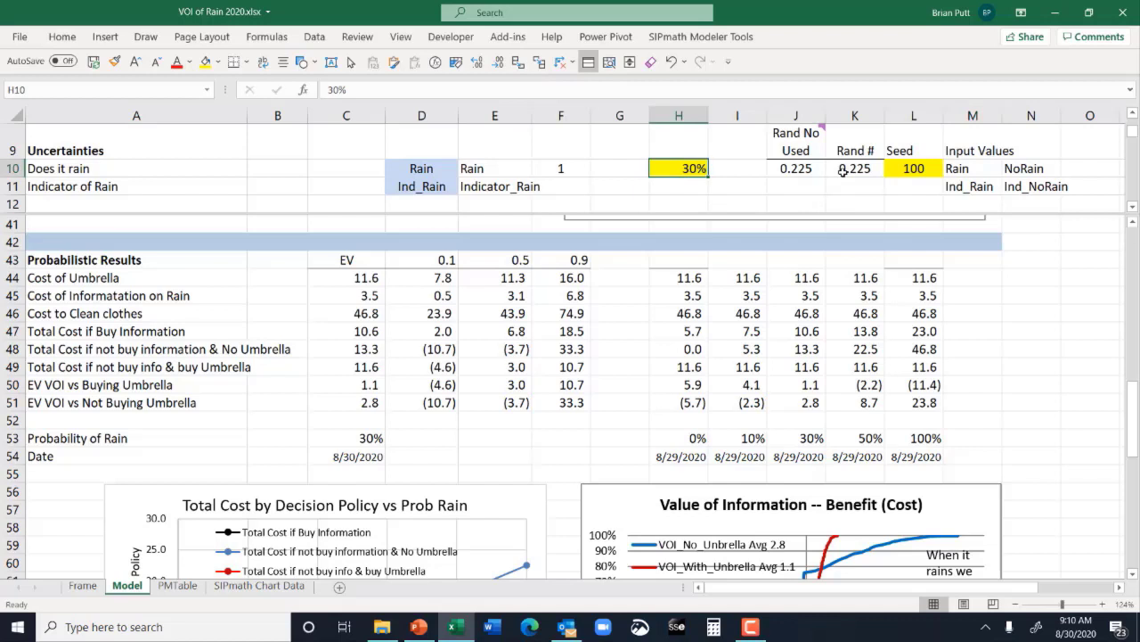
type("50")
key("ctrl+Return")
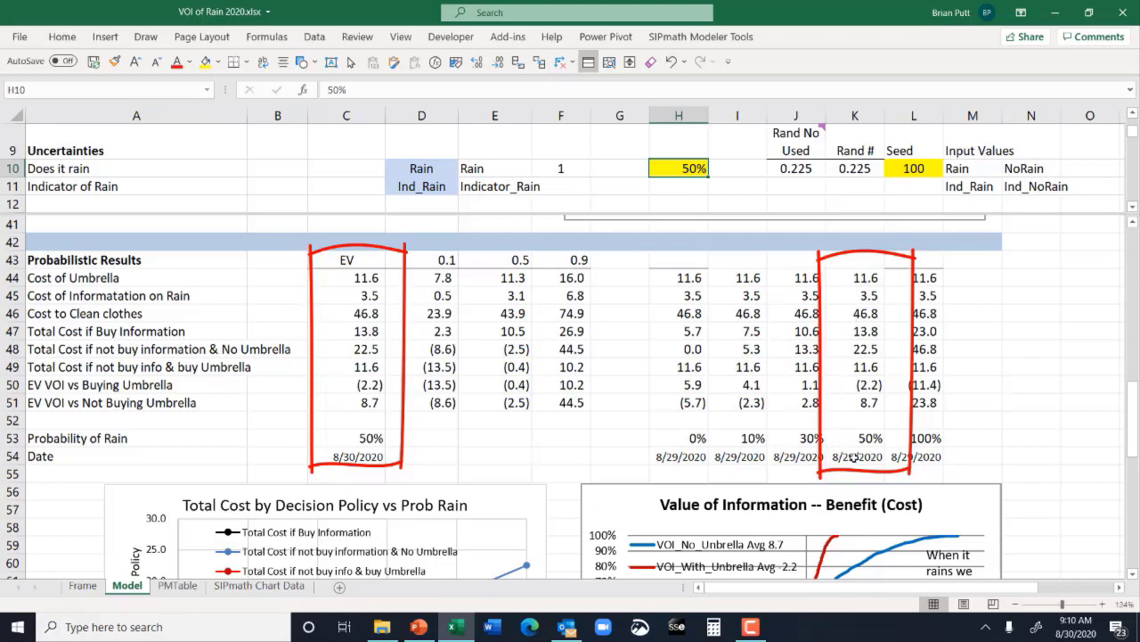
key("Escape")
left_click(1091, 384)
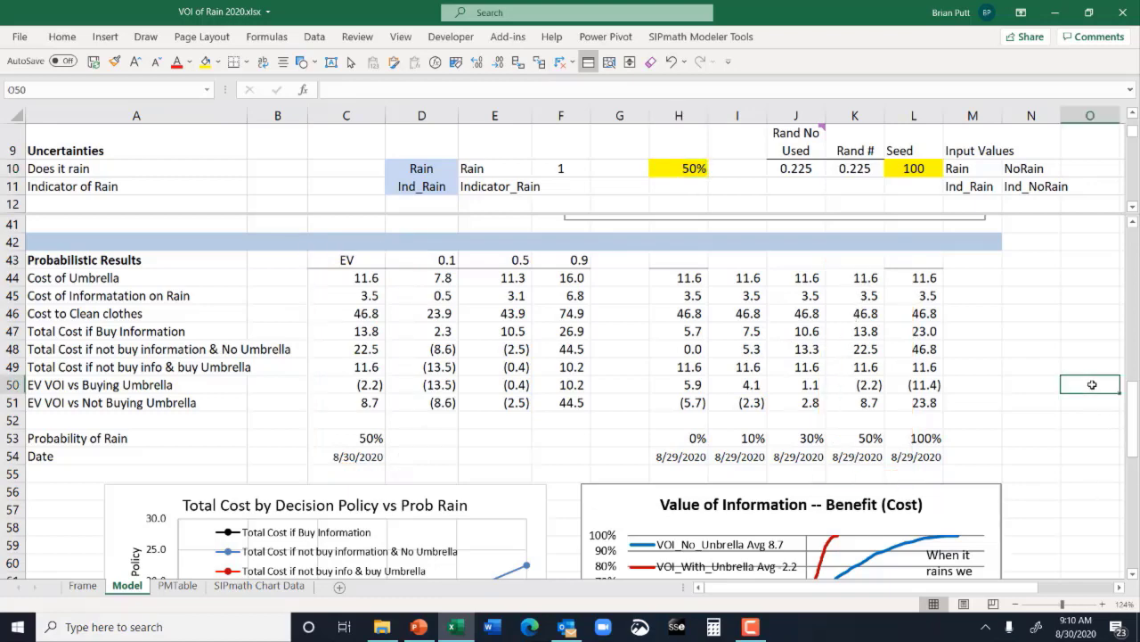
Read the chart values at 50% rain: buying information costs 13.8 versus 11.6 for an umbrella
scroll(1096, 389, "down", 4)
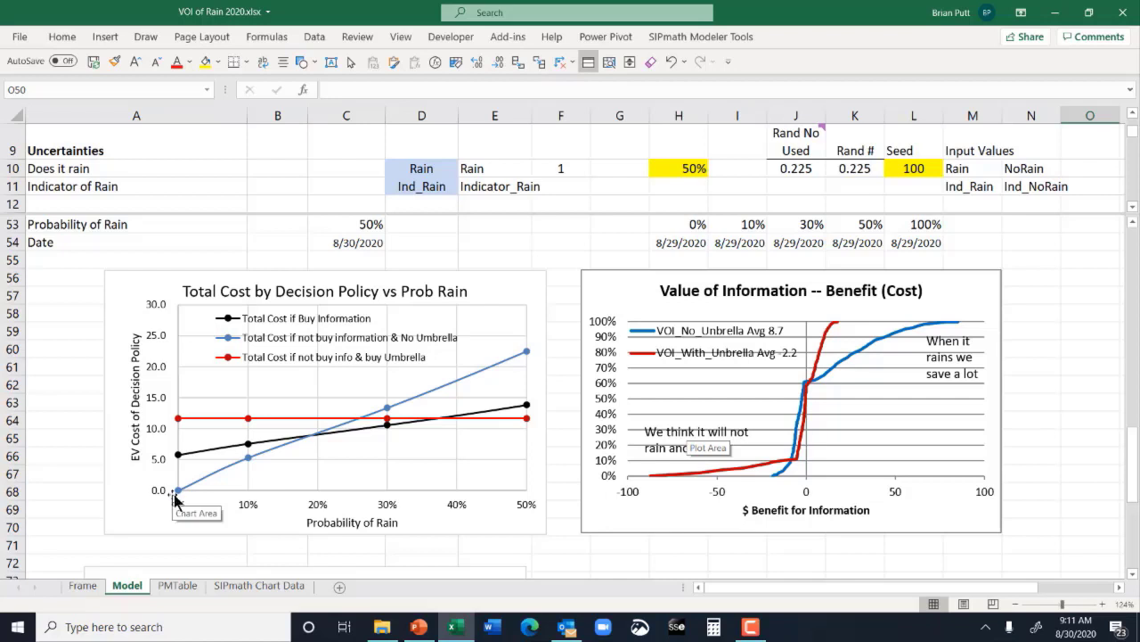
mouse_move(180, 495)
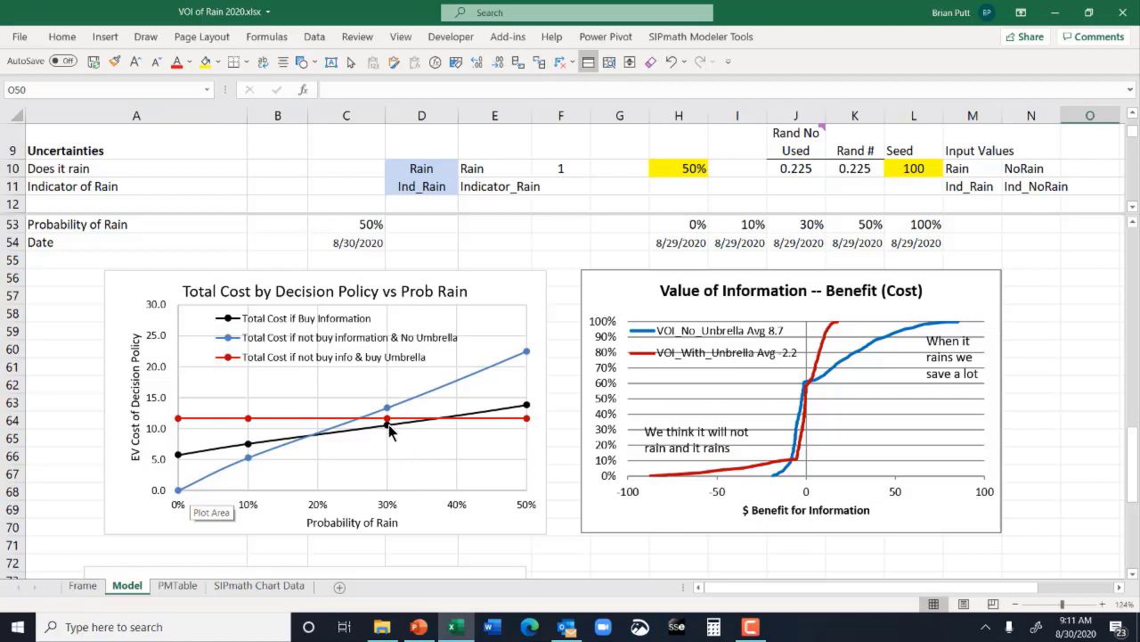
mouse_move(389, 426)
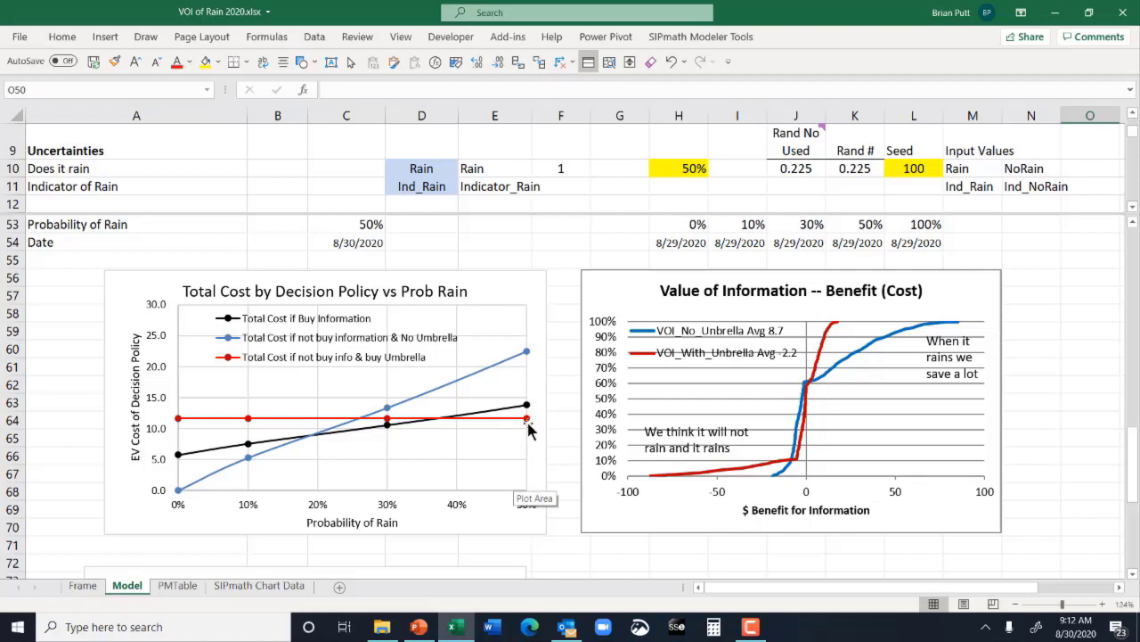
mouse_move(530, 422)
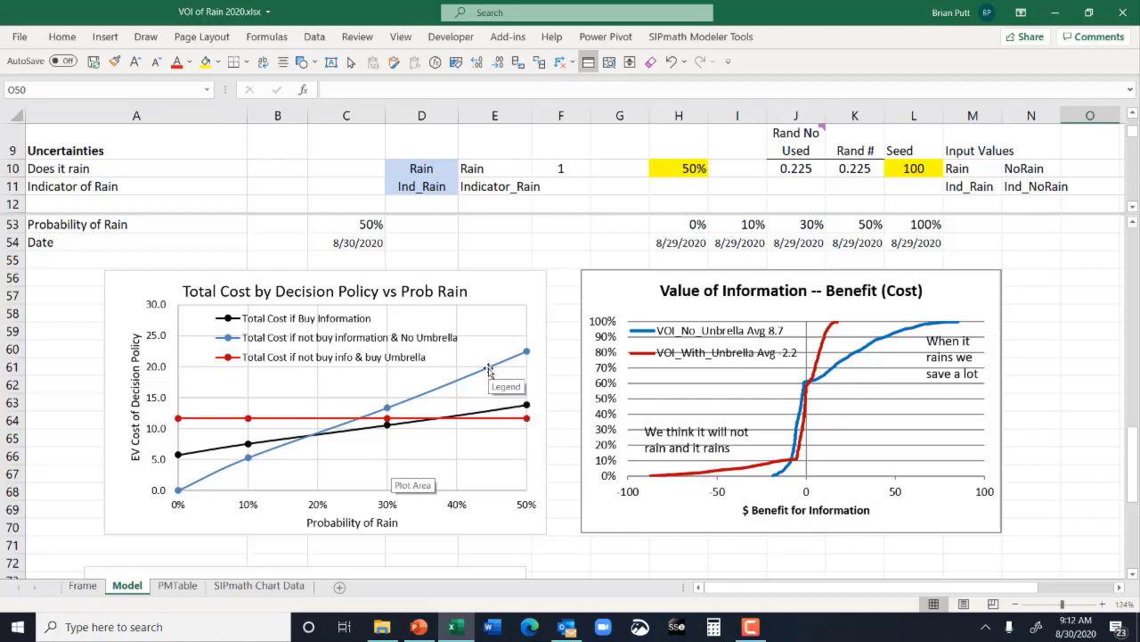
mouse_move(529, 357)
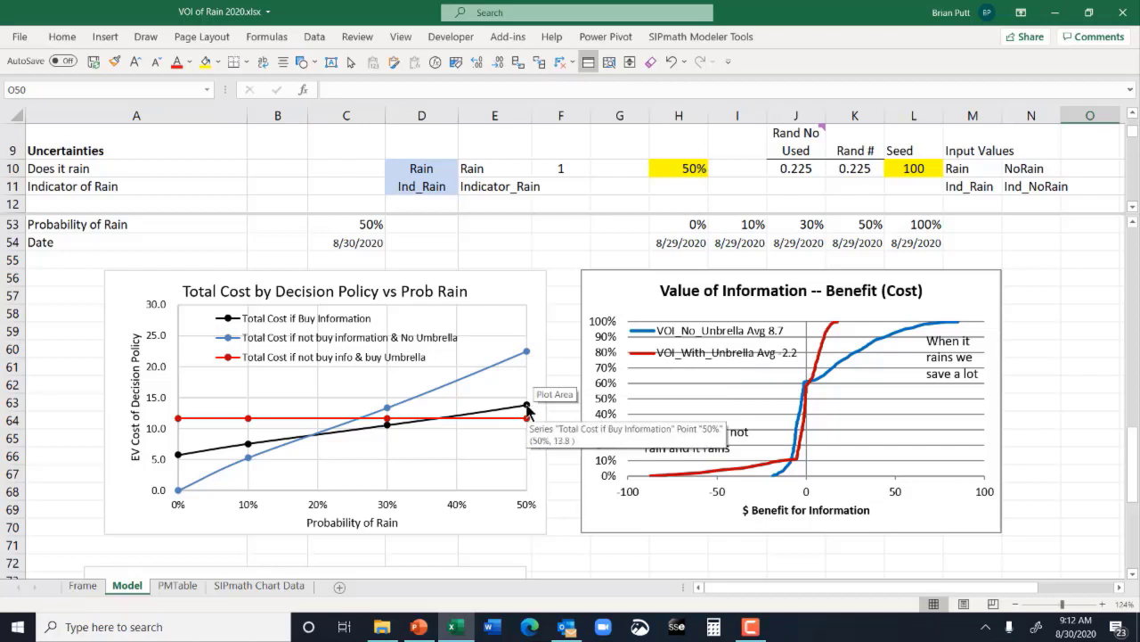